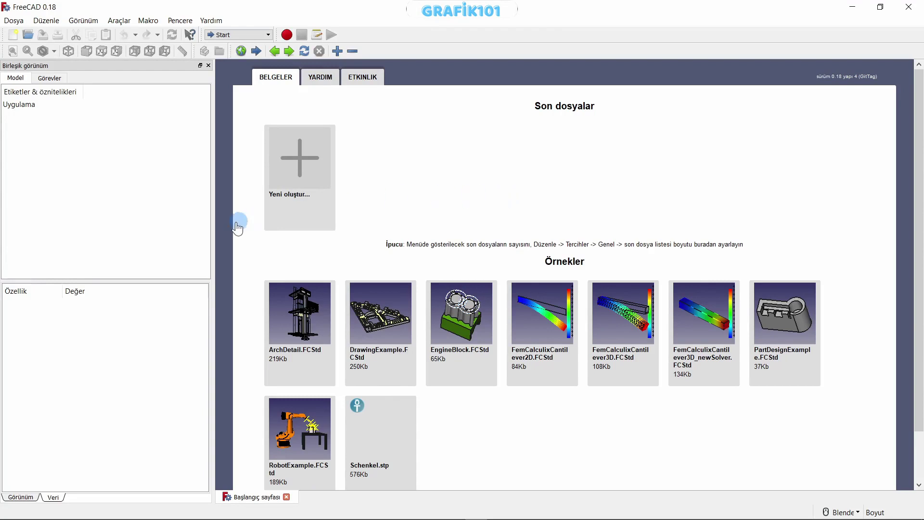
Activate the Part Design workbench and create a new Unnamed document
{"action": "left_click", "coordinate": [248, 35]}
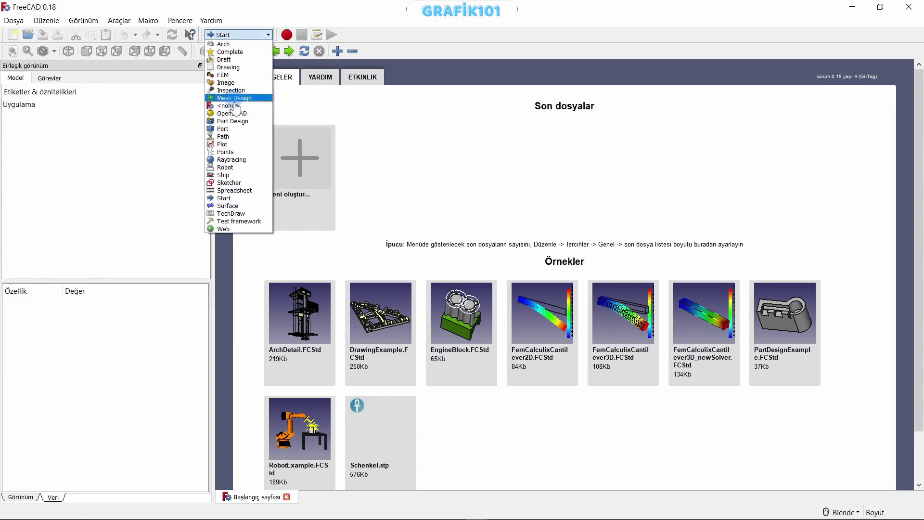
{"action": "left_click", "coordinate": [232, 121]}
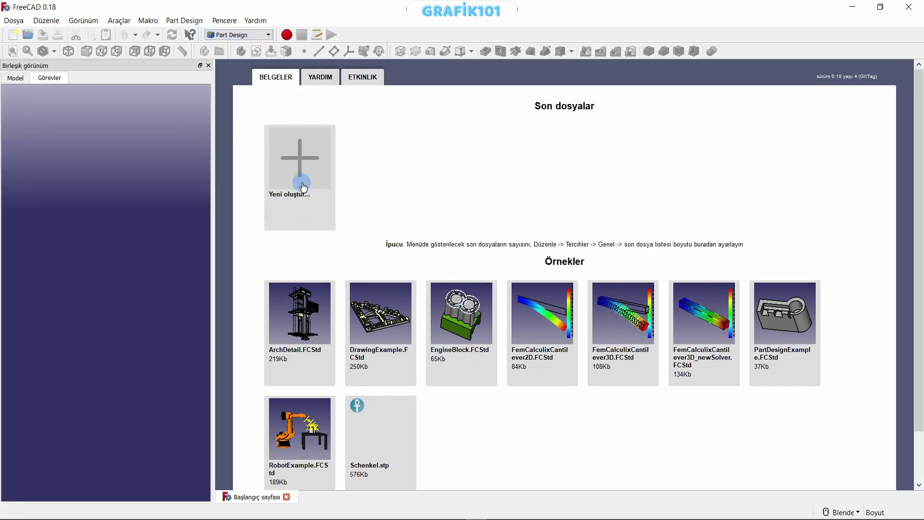
{"action": "left_click", "coordinate": [307, 171]}
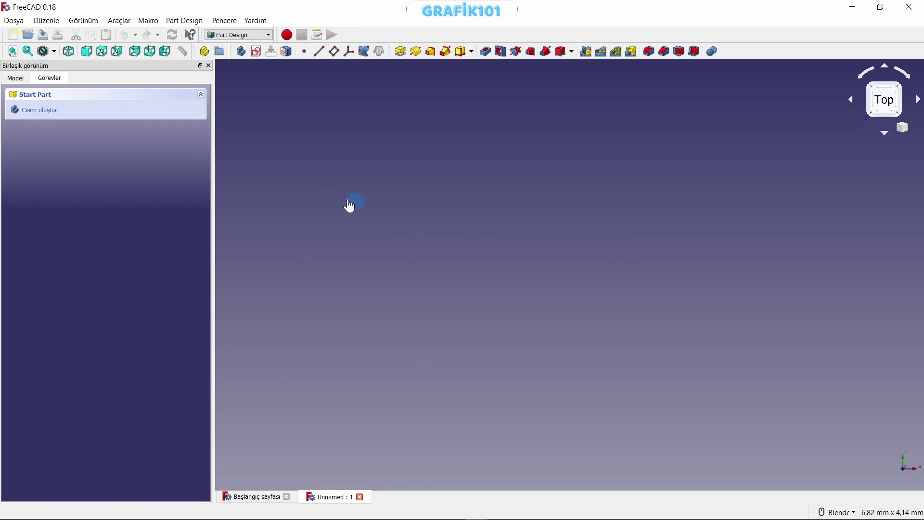
Create a new sketch on the XZ_Plane, choosing it from the front view
{"action": "left_click", "coordinate": [257, 53]}
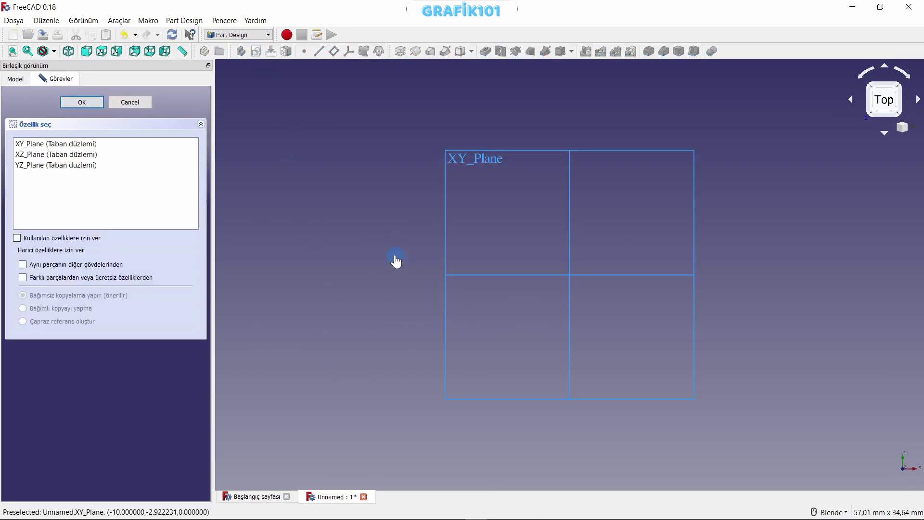
{"action": "left_click", "coordinate": [88, 56]}
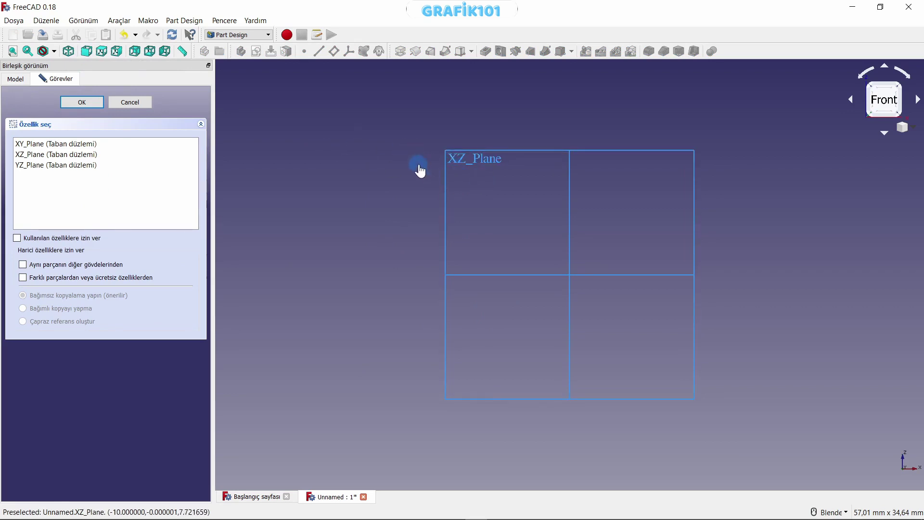
{"action": "left_click", "coordinate": [447, 199]}
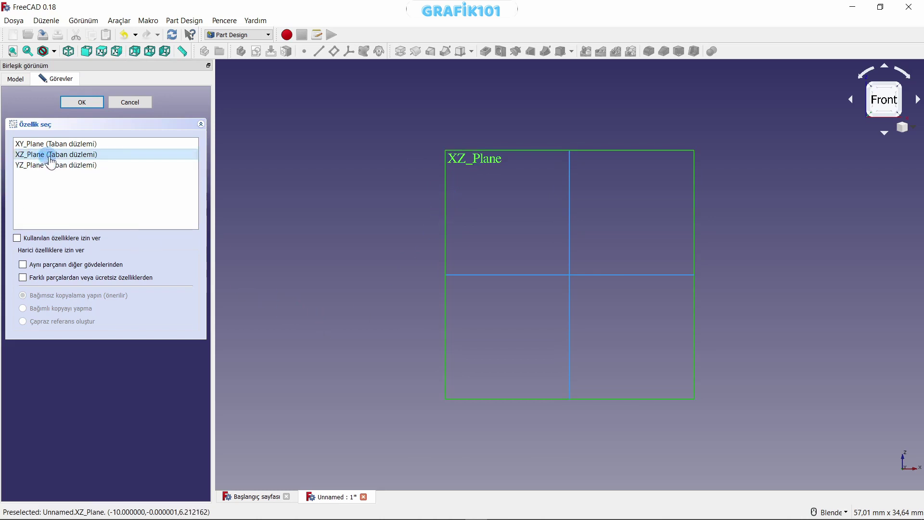
{"action": "left_click", "coordinate": [90, 114]}
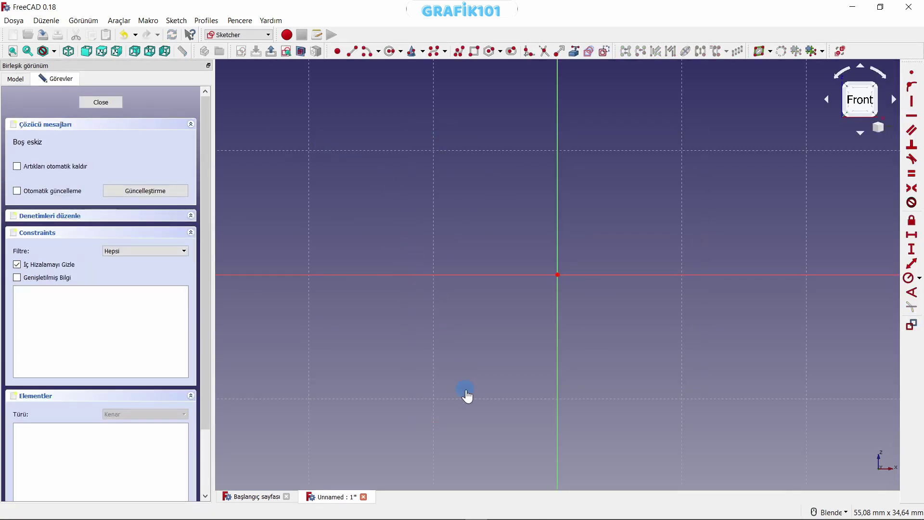
With the Polyline tool, draw the bracket's top edge and right edge down to the notch
{"action": "scroll", "coordinate": [483, 409], "scroll_direction": "down", "scroll_amount": 2}
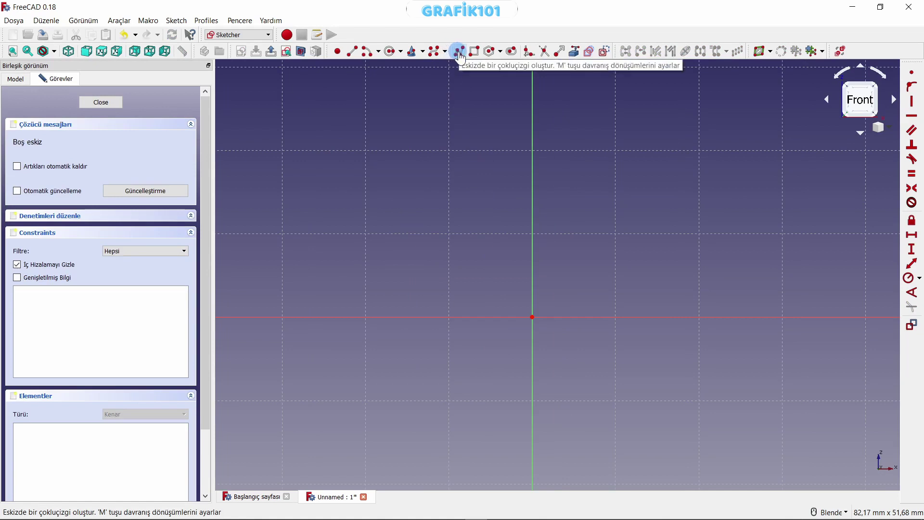
{"action": "left_click", "coordinate": [460, 52]}
{"action": "scroll", "coordinate": [518, 377], "scroll_direction": "down", "scroll_amount": 2}
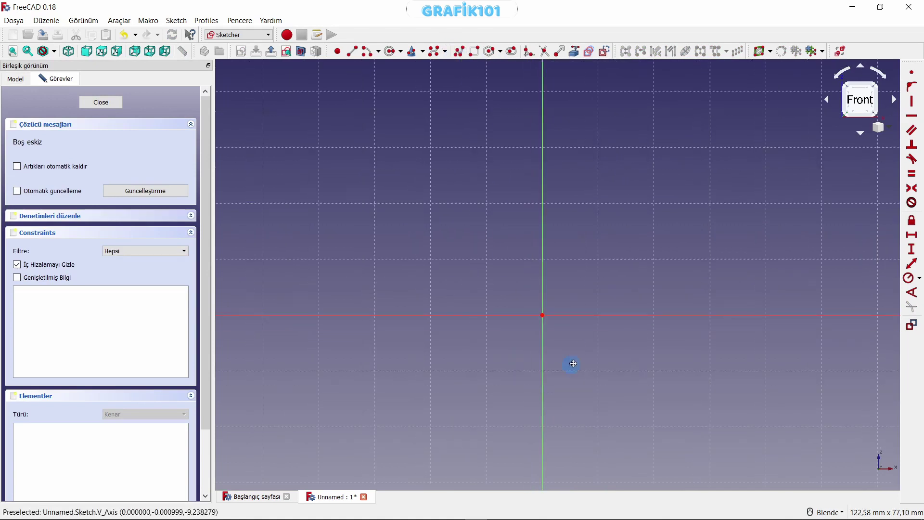
{"action": "middle_click_drag", "start_coordinate": [573, 363], "coordinate": [608, 315], "text": "shift"}
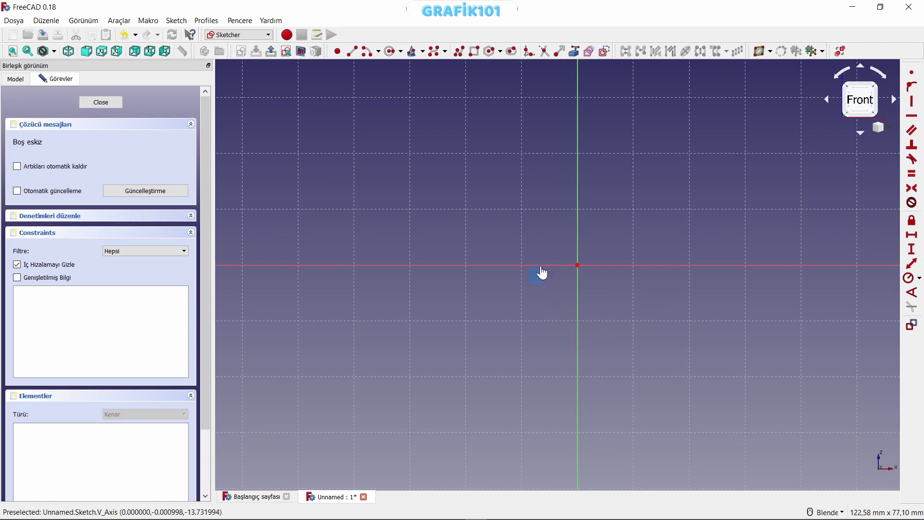
{"action": "left_click", "coordinate": [460, 51]}
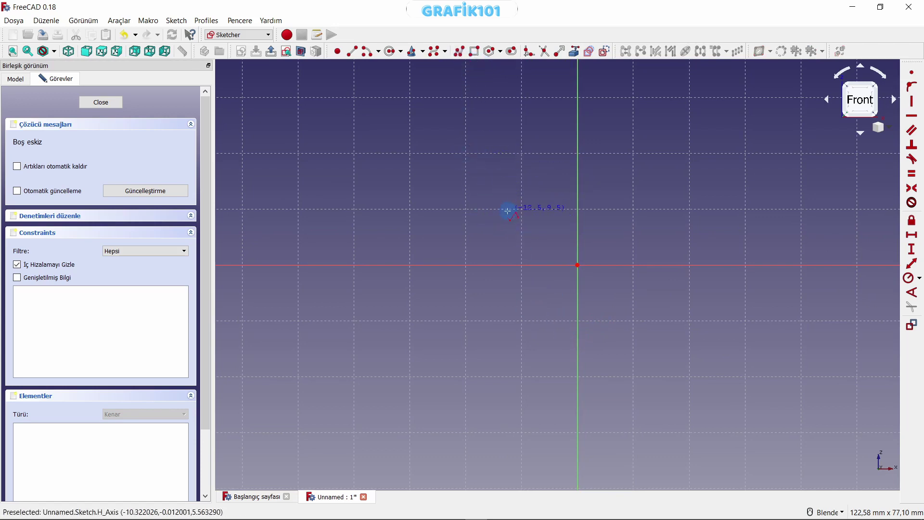
{"action": "left_click", "coordinate": [464, 152]}
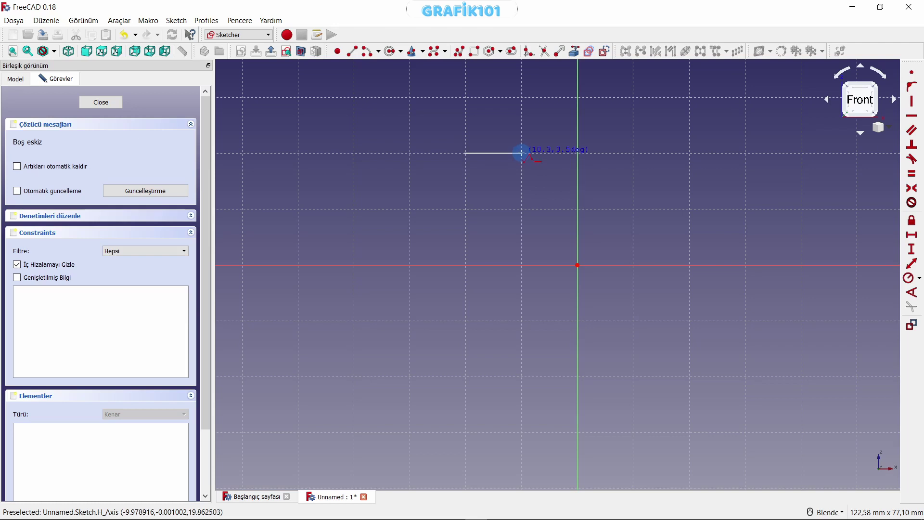
{"action": "left_click", "coordinate": [522, 153]}
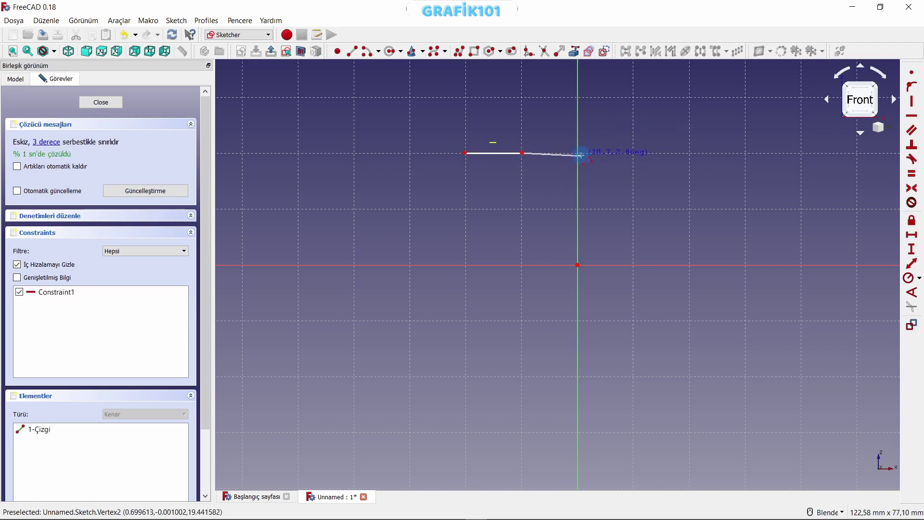
{"action": "left_click", "coordinate": [633, 153]}
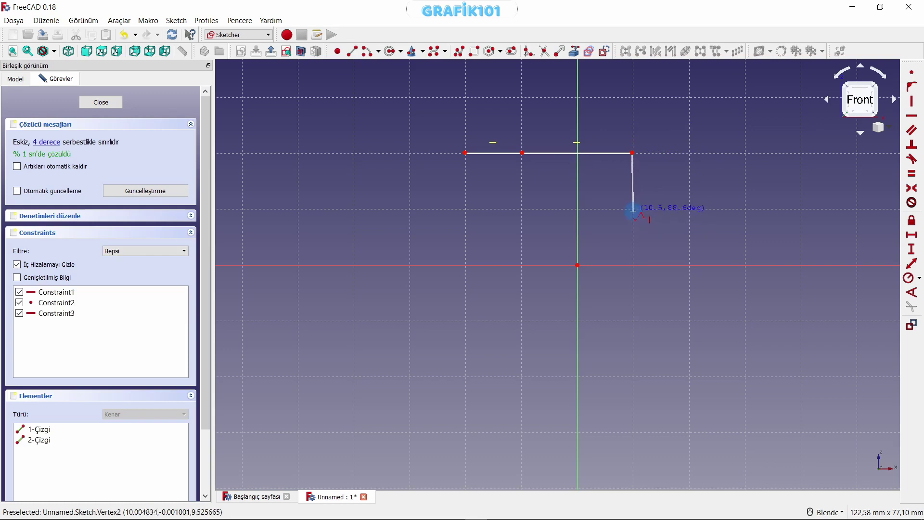
{"action": "left_click", "coordinate": [633, 210]}
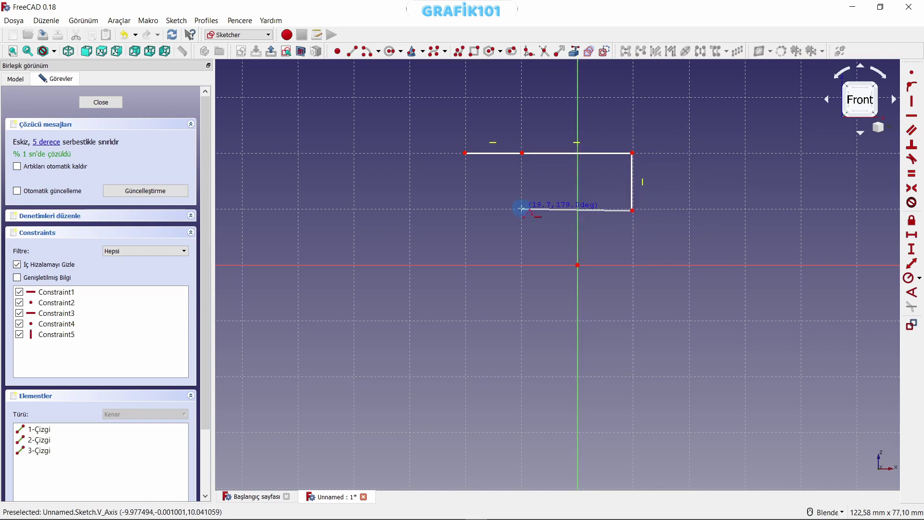
Draw the notch edges, lower right and bottom edges, closing the outline at the start corner
{"action": "left_click", "coordinate": [522, 210]}
{"action": "left_click", "coordinate": [522, 265]}
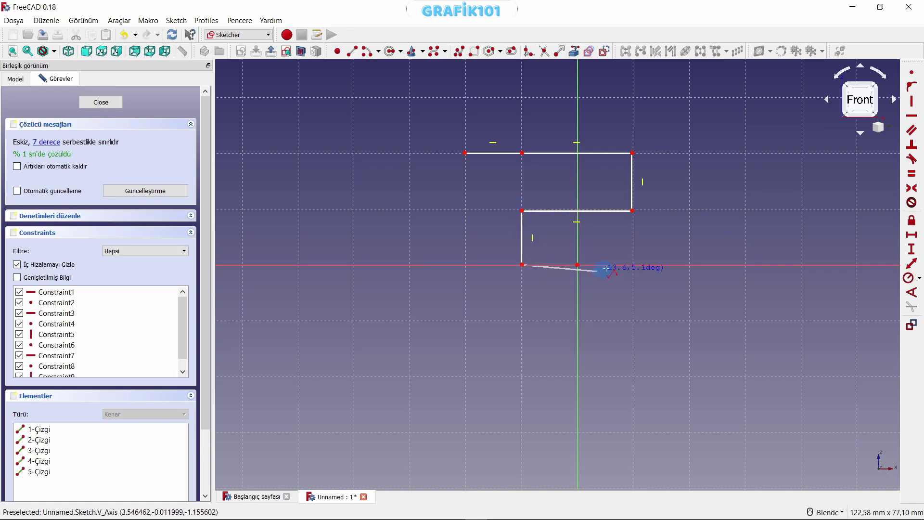
{"action": "left_click", "coordinate": [632, 265]}
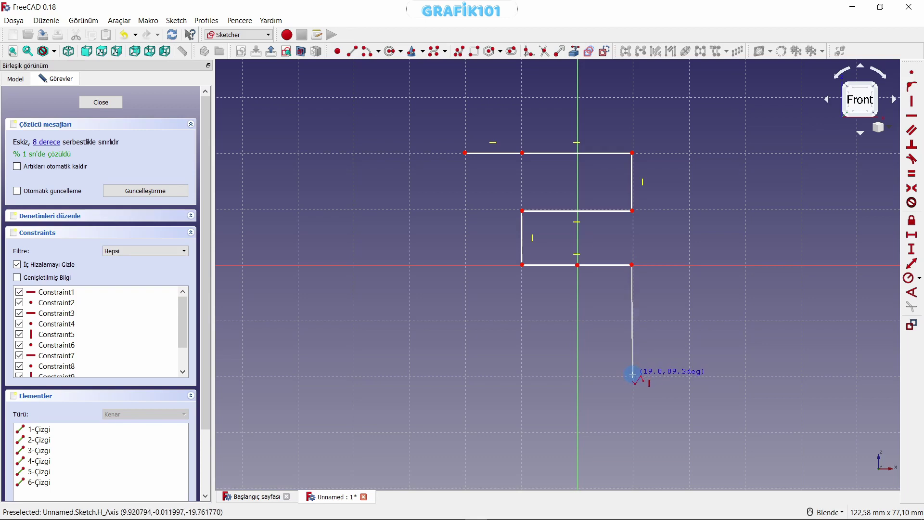
{"action": "left_click", "coordinate": [632, 374]}
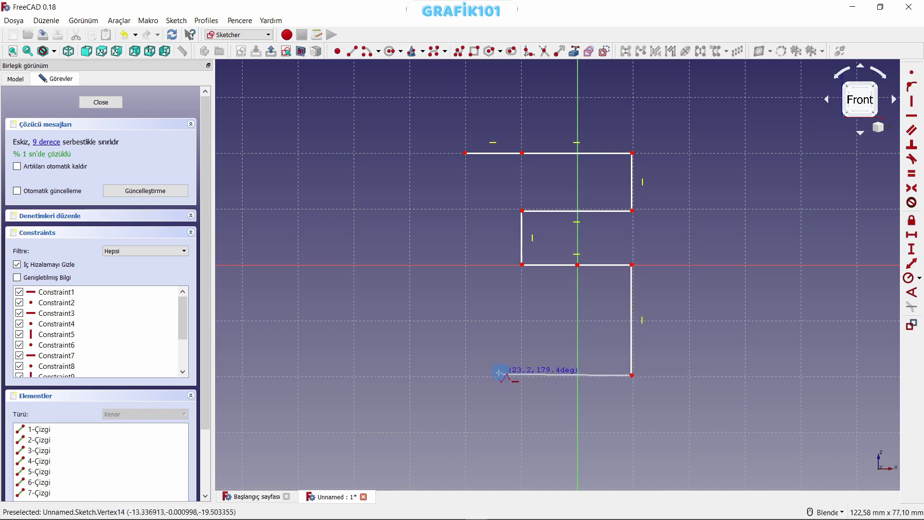
{"action": "left_click", "coordinate": [471, 375]}
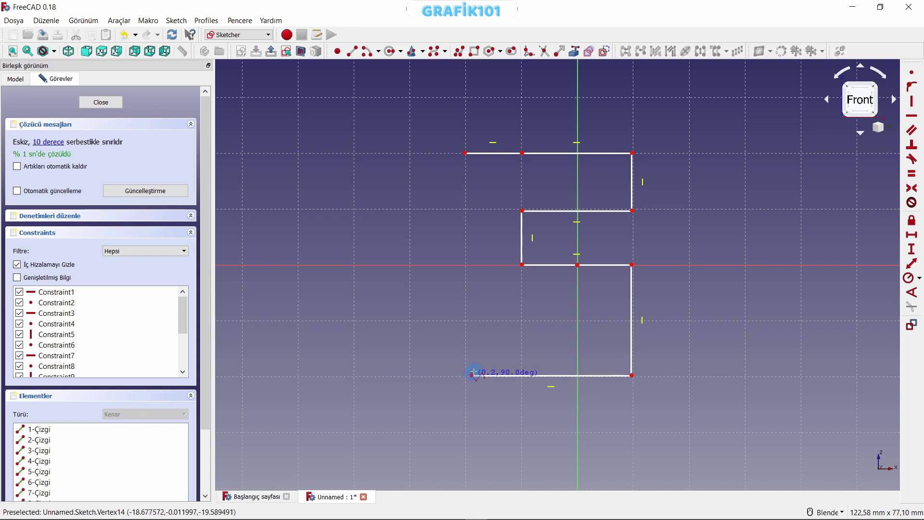
{"action": "left_click", "coordinate": [464, 153]}
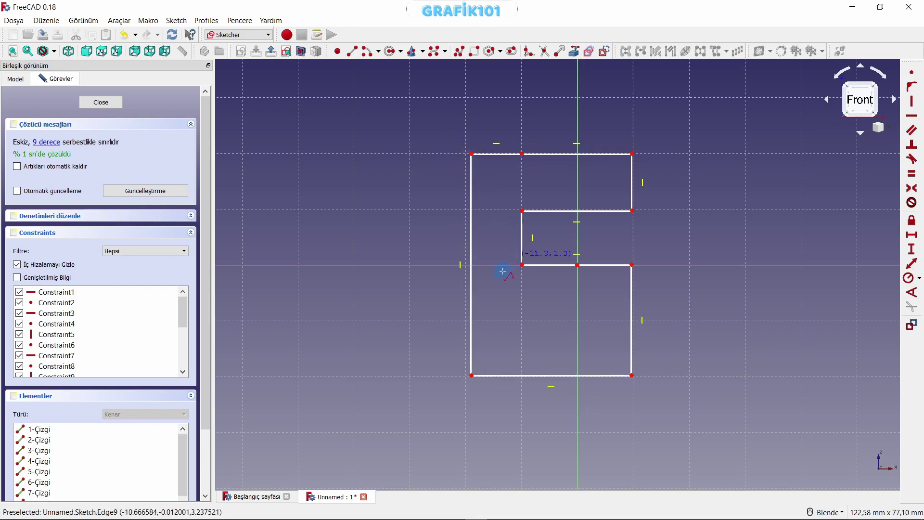
Close the bracket sketch and pad it 10 mm into a solid body
{"action": "right_click", "coordinate": [373, 245]}
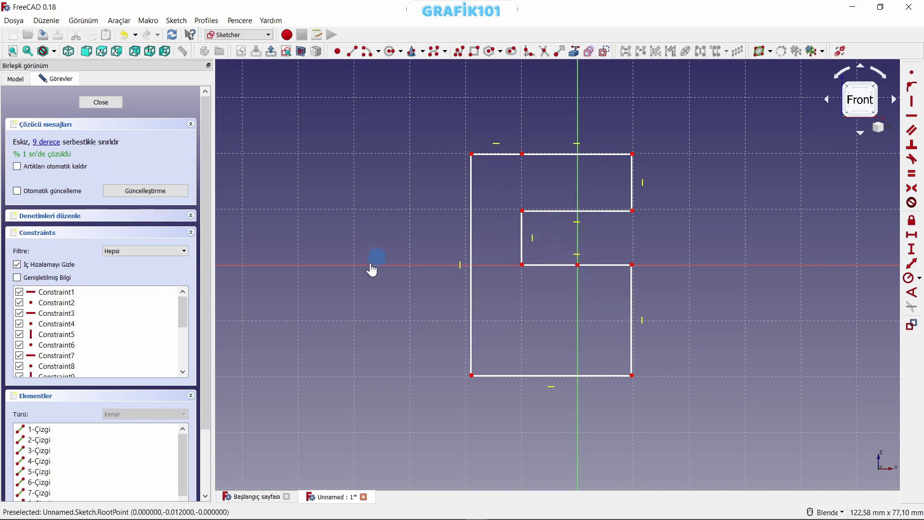
{"action": "left_click", "coordinate": [99, 114]}
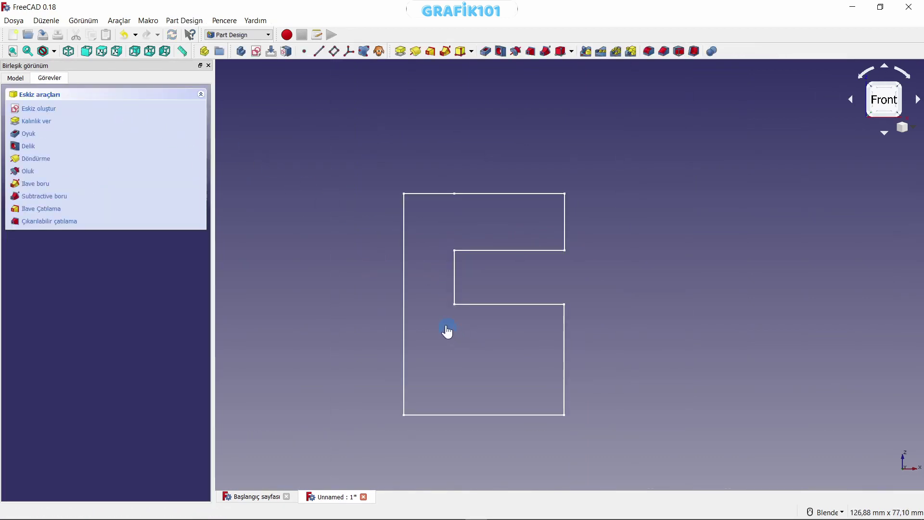
{"action": "left_click", "coordinate": [404, 58]}
{"action": "mouse_move", "coordinate": [592, 295]}
{"action": "middle_mouse_down"}
{"action": "mouse_move", "coordinate": [608, 330]}
{"action": "mouse_move", "coordinate": [481, 279]}
{"action": "mouse_move", "coordinate": [510, 248]}
{"action": "mouse_move", "coordinate": [427, 272]}
{"action": "mouse_move", "coordinate": [406, 247]}
{"action": "mouse_move", "coordinate": [476, 258]}
{"action": "middle_mouse_up"}
{"action": "middle_click_drag", "start_coordinate": [759, 182], "coordinate": [782, 213]}
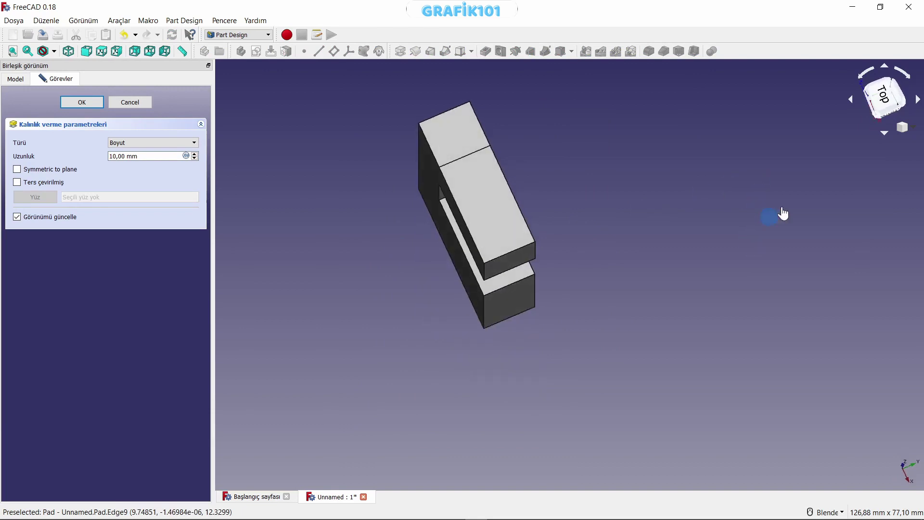
{"action": "left_click", "coordinate": [884, 103]}
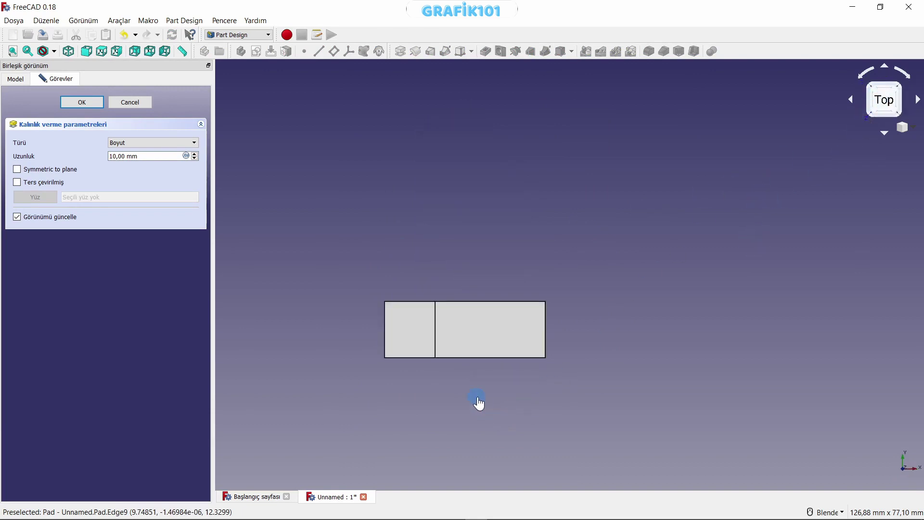
{"action": "mouse_move", "coordinate": [510, 444]}
{"action": "middle_mouse_down"}
{"action": "mouse_move", "coordinate": [491, 345]}
{"action": "mouse_move", "coordinate": [662, 415]}
{"action": "mouse_move", "coordinate": [411, 413]}
{"action": "mouse_move", "coordinate": [438, 327]}
{"action": "mouse_move", "coordinate": [406, 299]}
{"action": "mouse_move", "coordinate": [449, 295]}
{"action": "mouse_move", "coordinate": [435, 318]}
{"action": "mouse_move", "coordinate": [417, 319]}
{"action": "mouse_move", "coordinate": [400, 306]}
{"action": "mouse_move", "coordinate": [435, 308]}
{"action": "mouse_move", "coordinate": [409, 305]}
{"action": "middle_mouse_up"}
{"action": "key", "text": "Escape"}
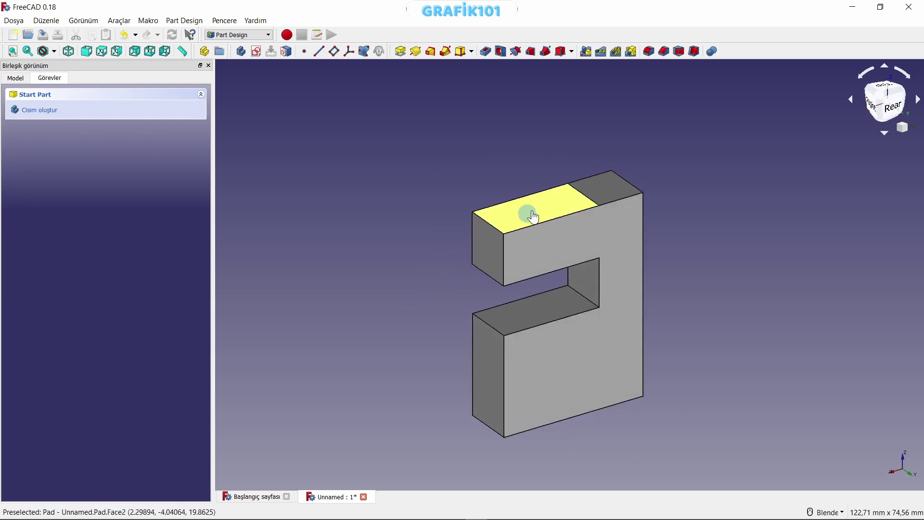
Start a new sketch on the top face of the upper arm
{"action": "left_click", "coordinate": [534, 216]}
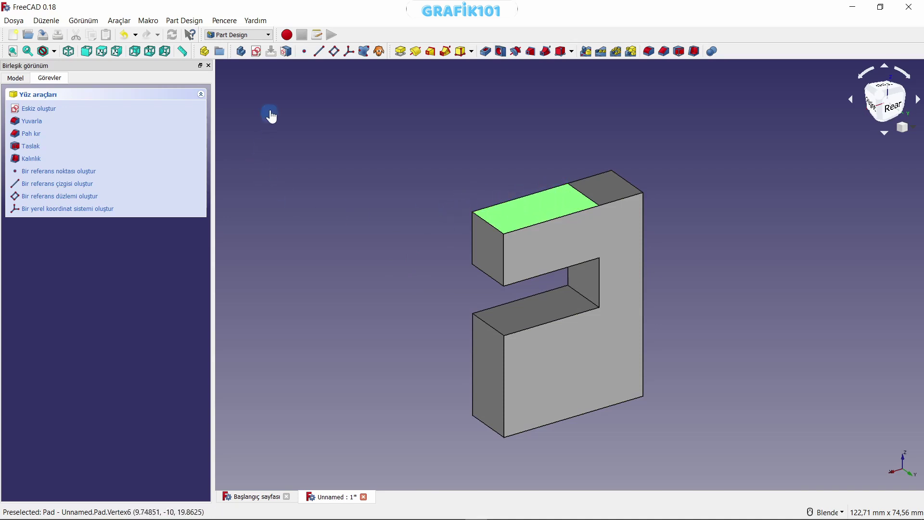
{"action": "left_click", "coordinate": [258, 52]}
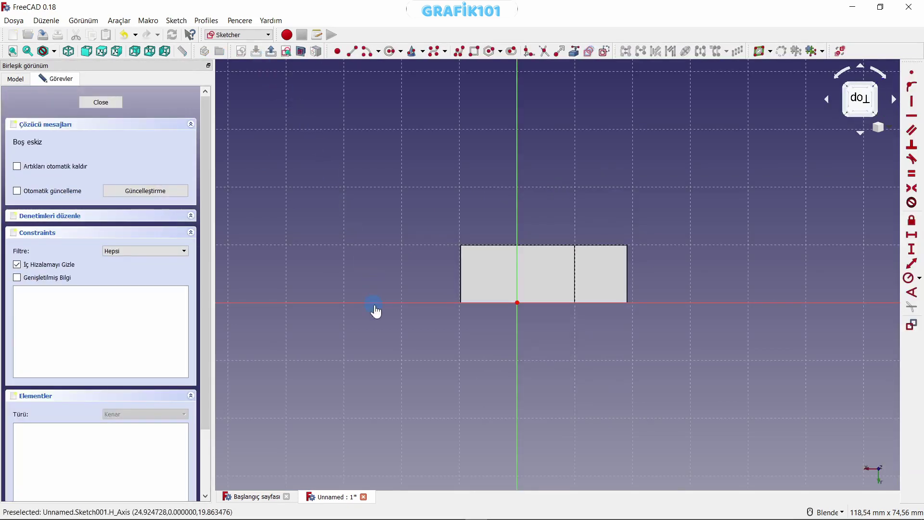
{"action": "scroll", "coordinate": [508, 375], "scroll_direction": "up", "scroll_amount": 4}
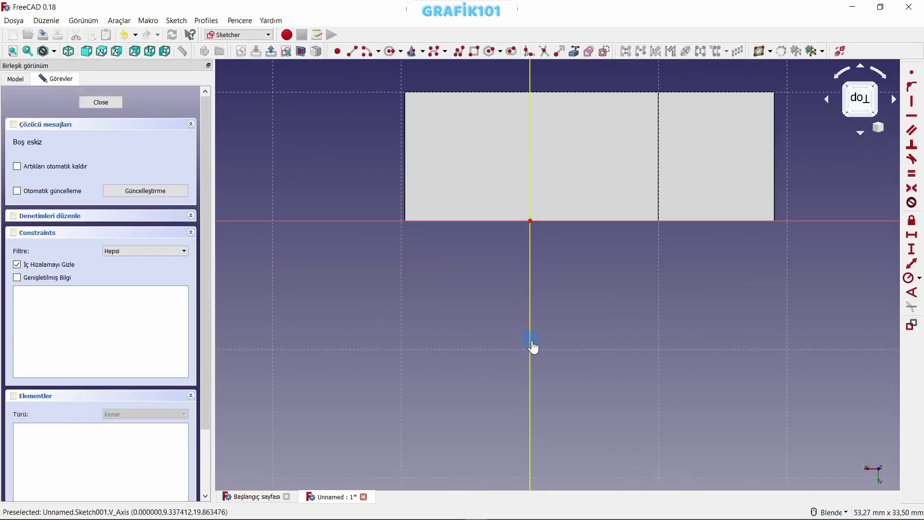
{"action": "scroll", "coordinate": [532, 346], "scroll_direction": "down", "scroll_amount": 2}
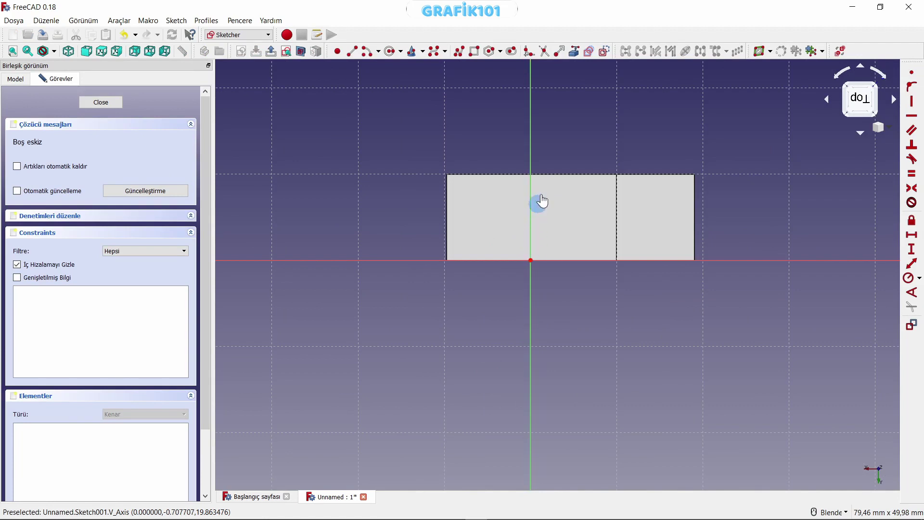
Draw a slot on the arm, shorten it by dragging its ends, and close the sketch
{"action": "left_click", "coordinate": [512, 53]}
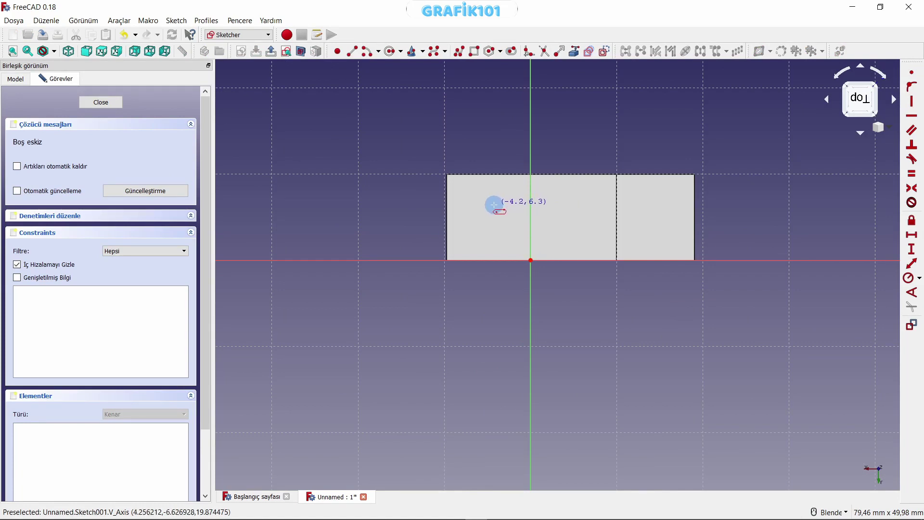
{"action": "left_click", "coordinate": [494, 205]}
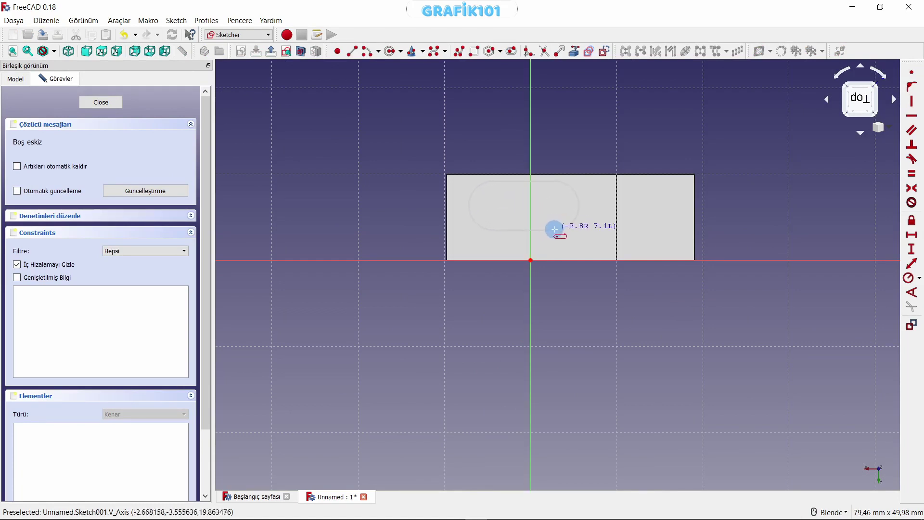
{"action": "left_click", "coordinate": [575, 232]}
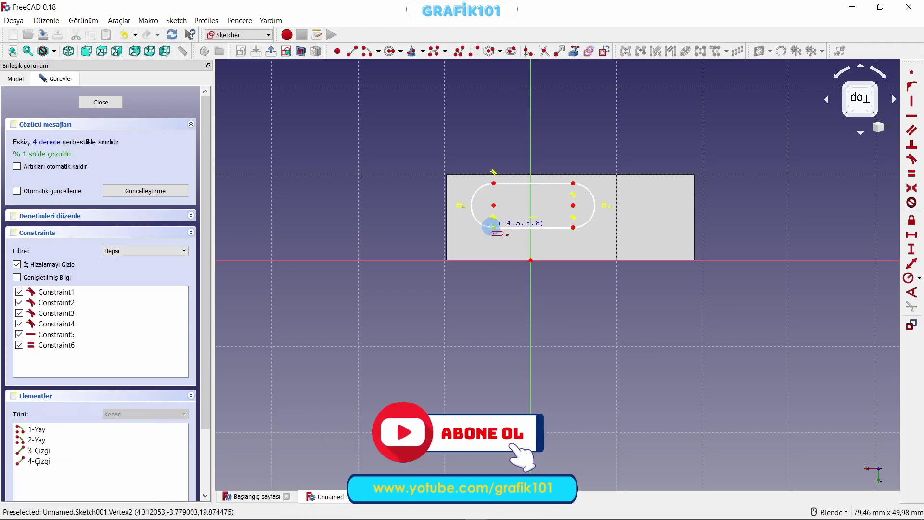
{"action": "left_click_drag", "start_coordinate": [493, 205], "coordinate": [505, 219]}
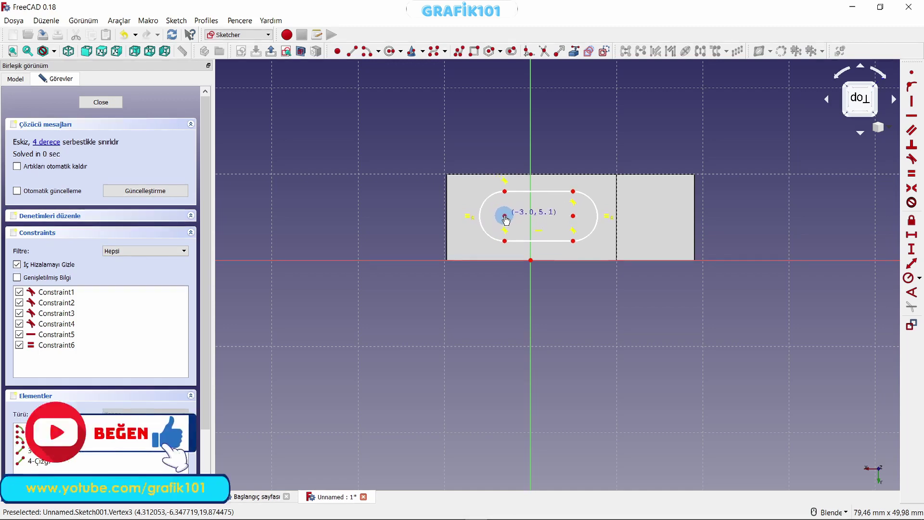
{"action": "left_click_drag", "start_coordinate": [505, 219], "coordinate": [501, 219]}
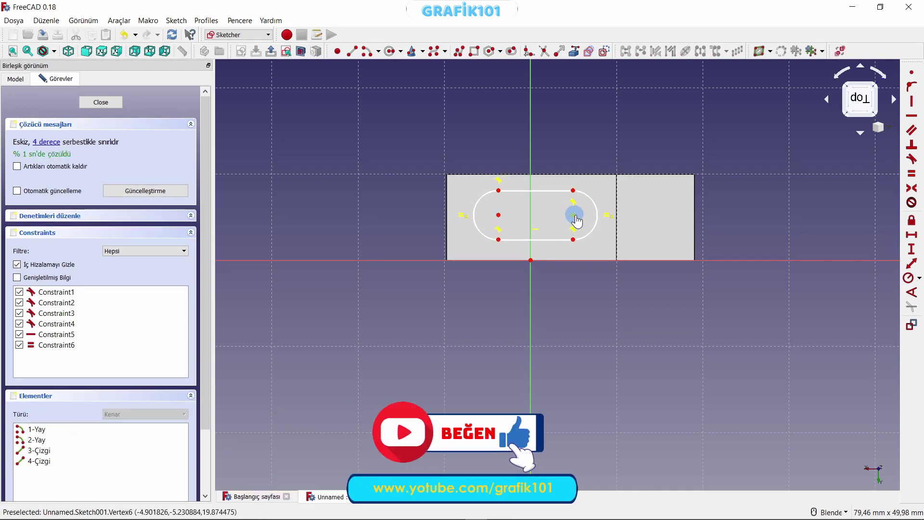
{"action": "left_click_drag", "start_coordinate": [576, 217], "coordinate": [543, 217]}
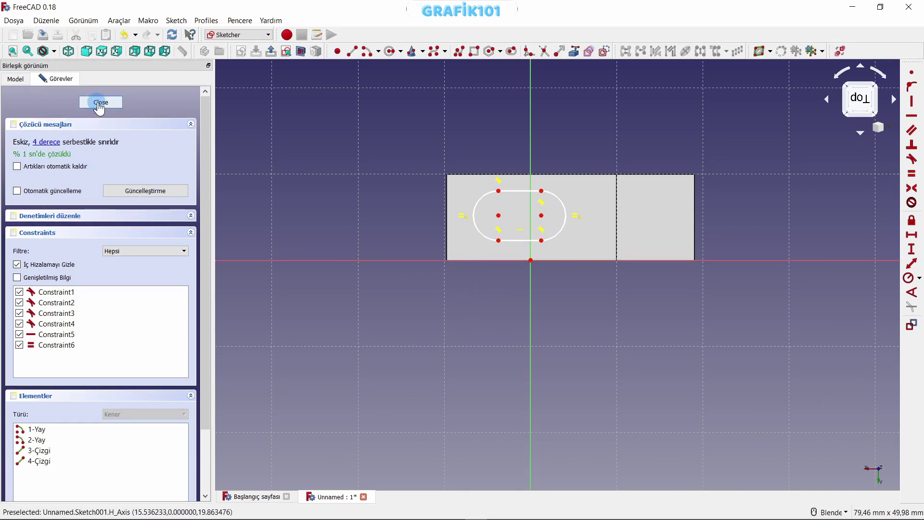
{"action": "left_click", "coordinate": [101, 102]}
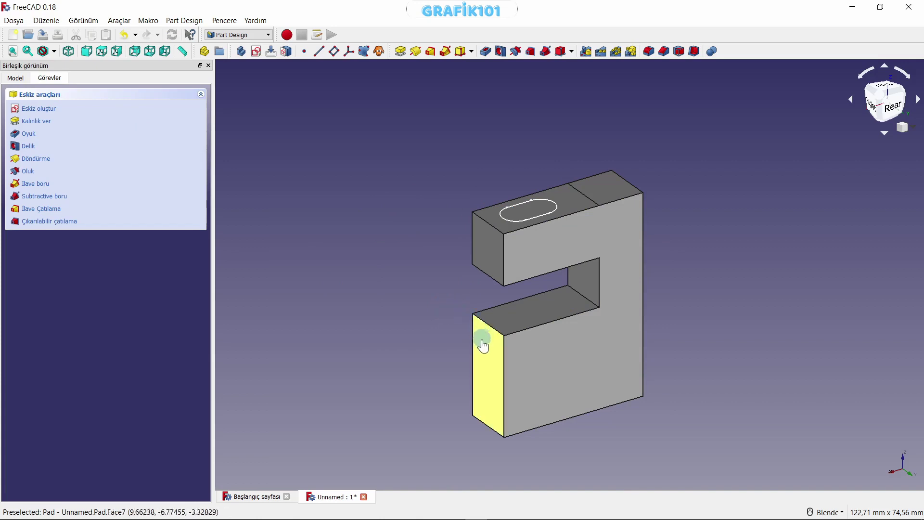
Orbit the bracket until the navigation cube shows the Rear view
{"action": "middle_click_drag", "start_coordinate": [480, 341], "coordinate": [343, 344]}
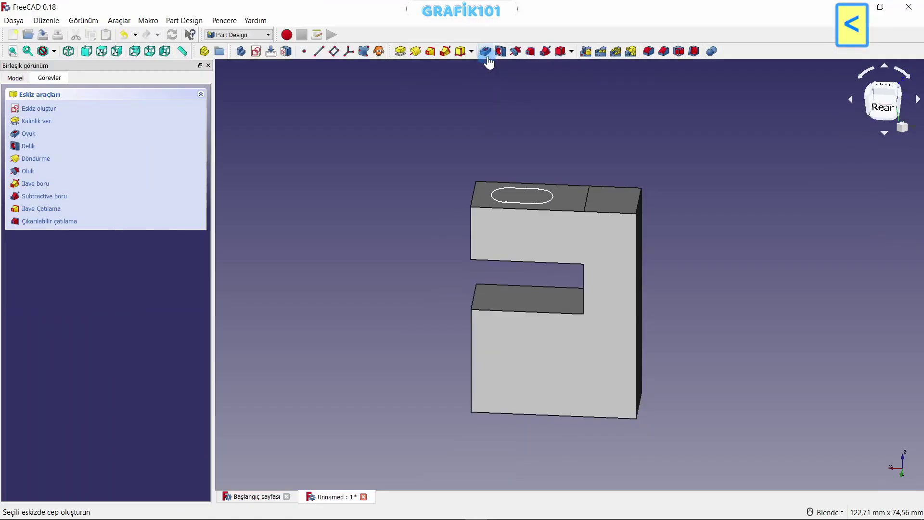
Preview the slot as a pocket, trying a 1 mm depth while orbiting to check
{"action": "left_click", "coordinate": [487, 51]}
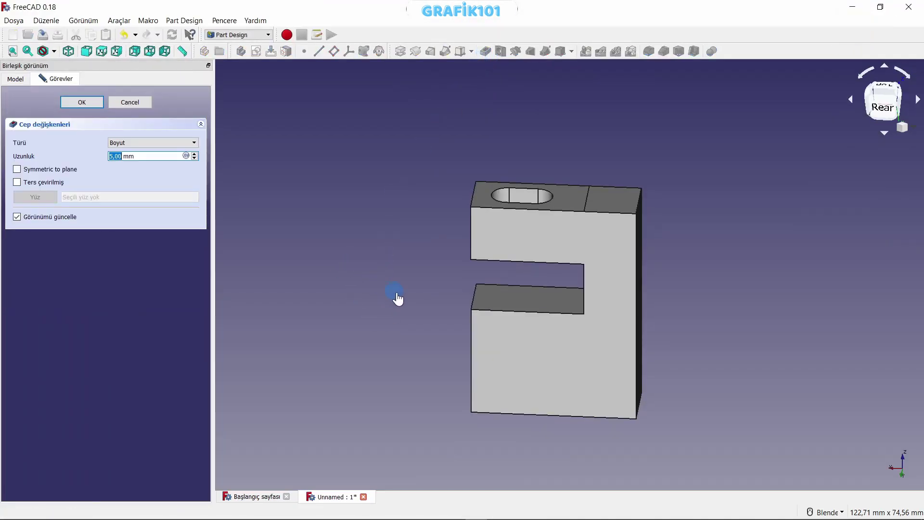
{"action": "middle_click_drag", "start_coordinate": [444, 282], "coordinate": [501, 330]}
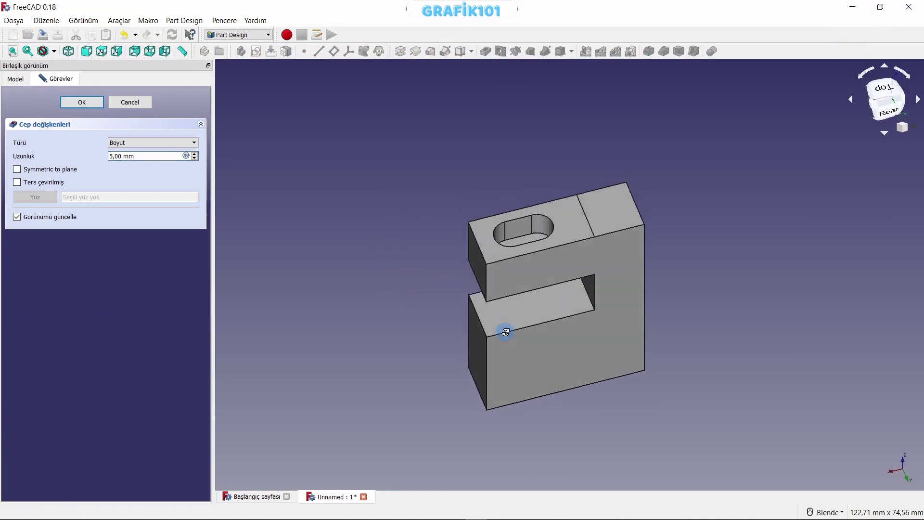
{"action": "scroll", "coordinate": [542, 303], "scroll_direction": "up", "scroll_amount": 2}
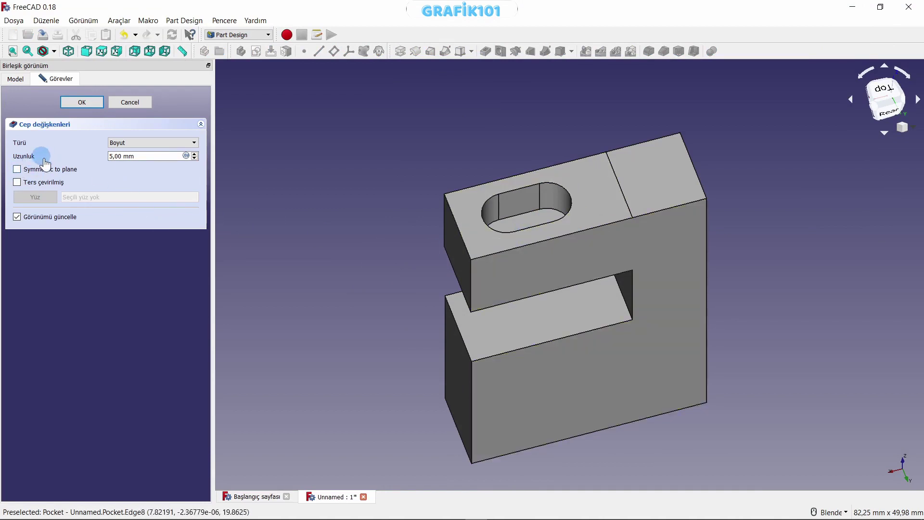
{"action": "left_click", "coordinate": [194, 159]}
{"action": "left_click", "coordinate": [194, 159]}
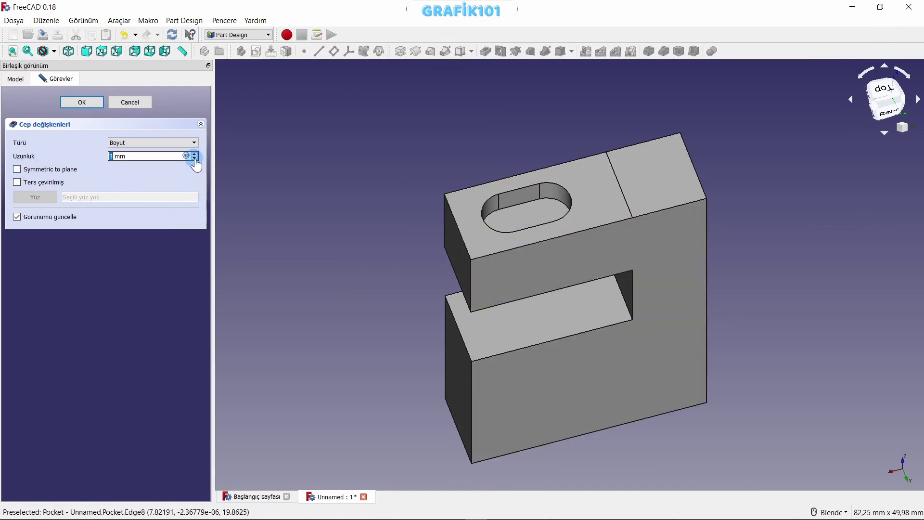
{"action": "mouse_move", "coordinate": [303, 216]}
{"action": "middle_mouse_down"}
{"action": "mouse_move", "coordinate": [552, 246]}
{"action": "mouse_move", "coordinate": [559, 229]}
{"action": "mouse_move", "coordinate": [618, 209]}
{"action": "middle_mouse_up"}
{"action": "middle_click_drag", "start_coordinate": [577, 206], "coordinate": [551, 206]}
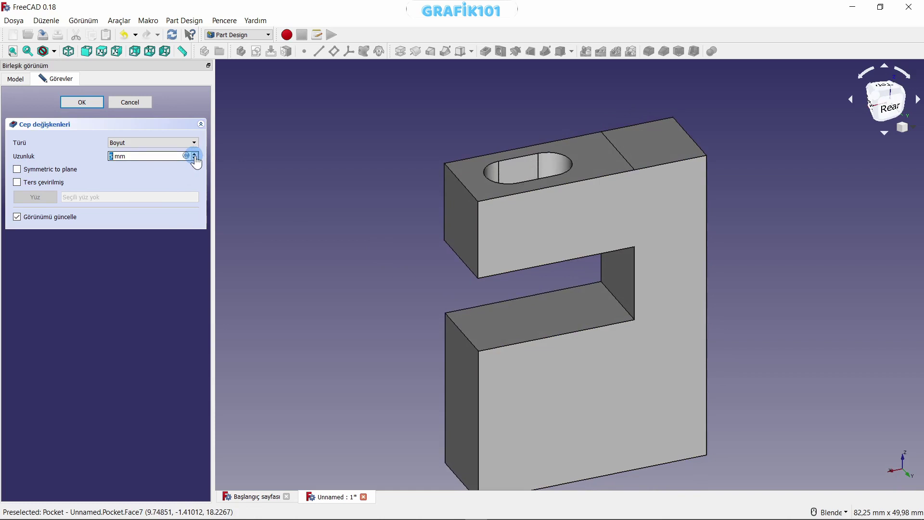
{"action": "middle_click_drag", "start_coordinate": [348, 276], "coordinate": [388, 216]}
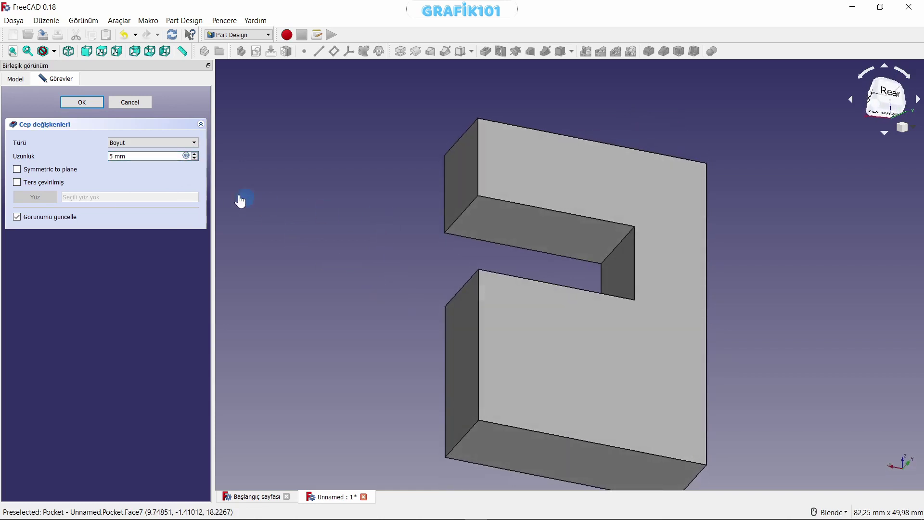
Settle the pocket depth at 5 mm and inspect the cut from the rear
{"action": "left_click", "coordinate": [195, 156]}
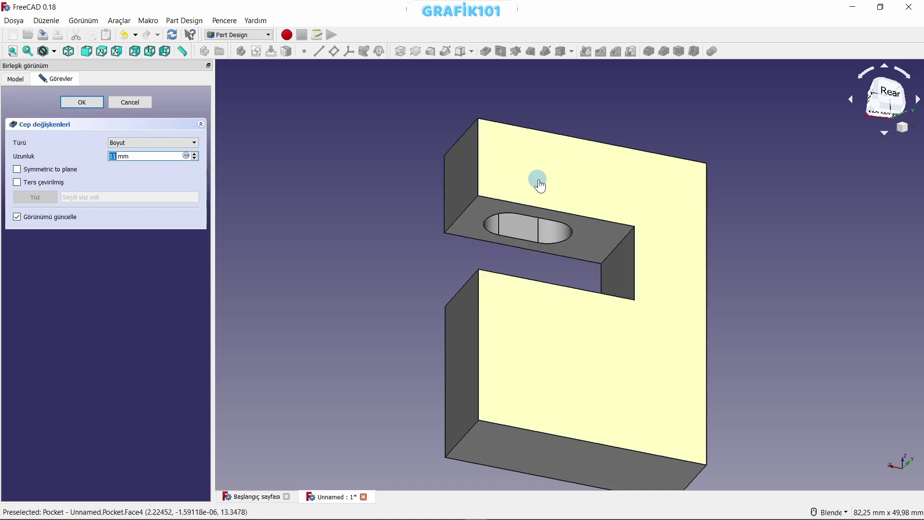
{"action": "mouse_move", "coordinate": [536, 181]}
{"action": "middle_mouse_down"}
{"action": "mouse_move", "coordinate": [522, 262]}
{"action": "mouse_move", "coordinate": [501, 281]}
{"action": "mouse_move", "coordinate": [474, 222]}
{"action": "middle_mouse_up"}
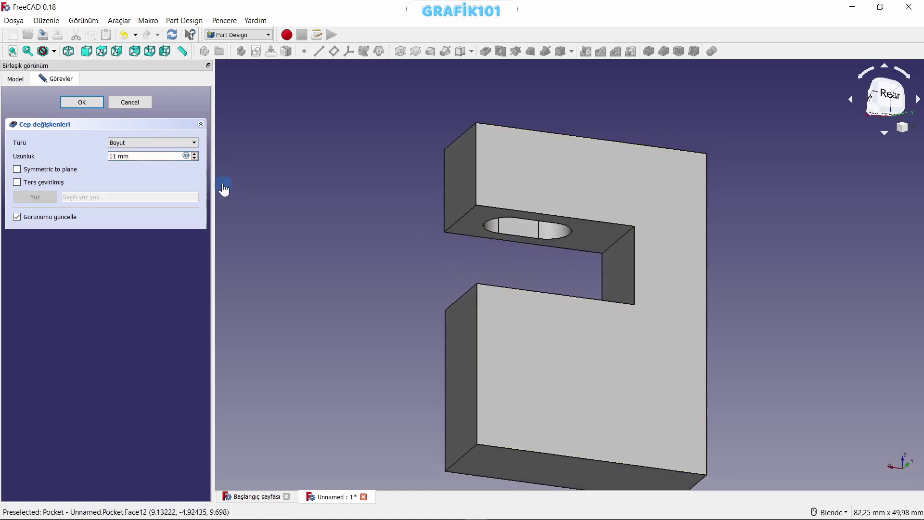
{"action": "middle_click_drag", "start_coordinate": [409, 235], "coordinate": [429, 320]}
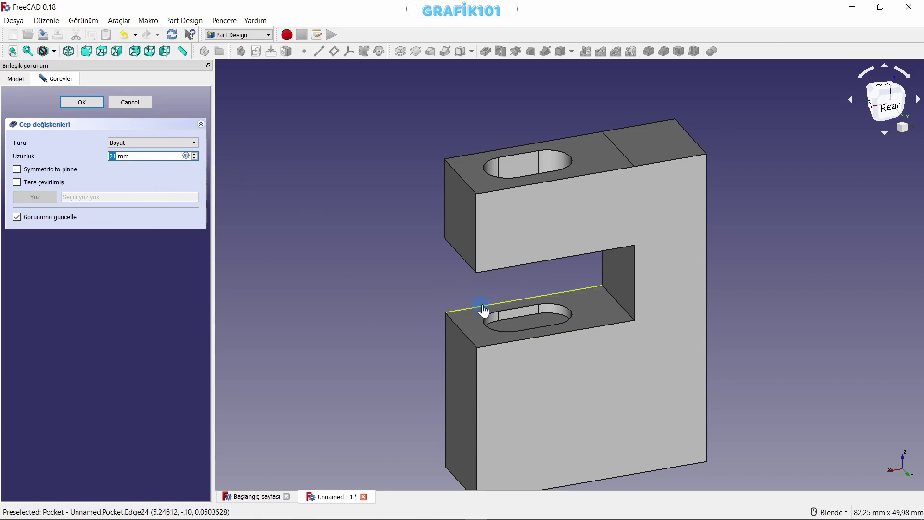
{"action": "scroll", "coordinate": [195, 161], "scroll_direction": "down", "scroll_amount": 2}
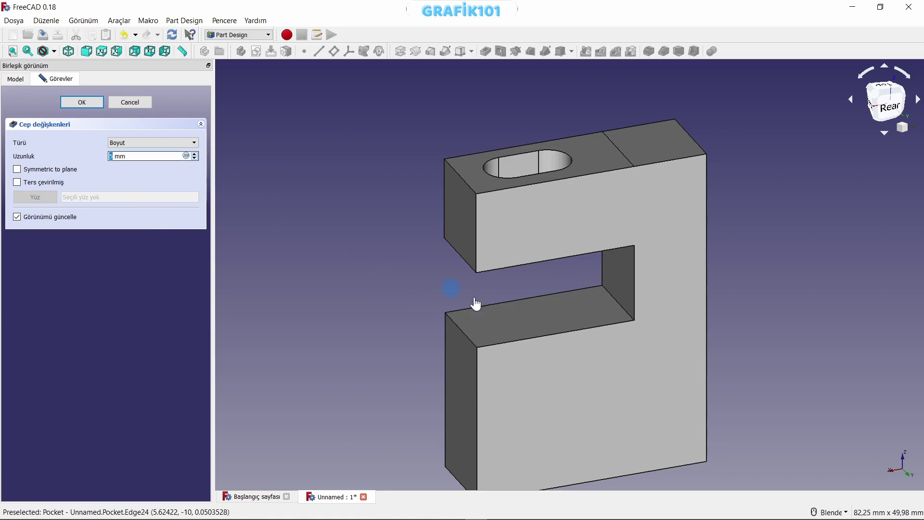
{"action": "mouse_move", "coordinate": [475, 303]}
{"action": "middle_mouse_down"}
{"action": "mouse_move", "coordinate": [567, 344]}
{"action": "mouse_move", "coordinate": [519, 334]}
{"action": "middle_mouse_up"}
{"action": "middle_click_drag", "start_coordinate": [563, 361], "coordinate": [567, 306], "text": "shift"}
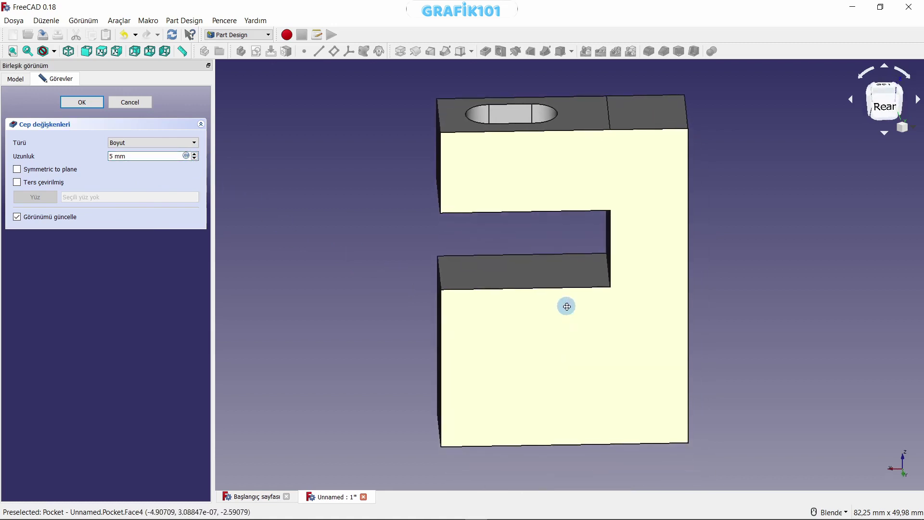
{"action": "middle_click_drag", "start_coordinate": [371, 355], "coordinate": [522, 377]}
Switch the pocket type to Tümünün üzerinden (Through all) and inspect the cut from below
{"action": "key", "text": "v"}
{"action": "key", "text": "f"}
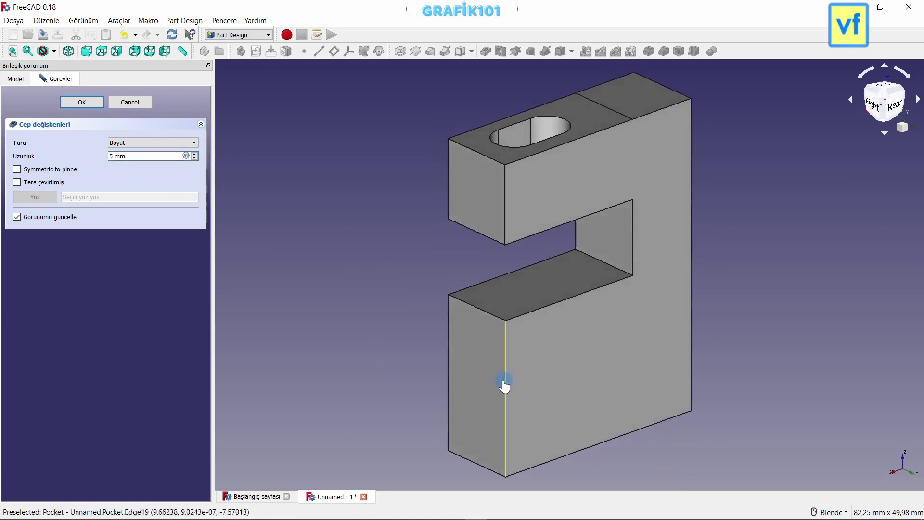
{"action": "left_click", "coordinate": [132, 143]}
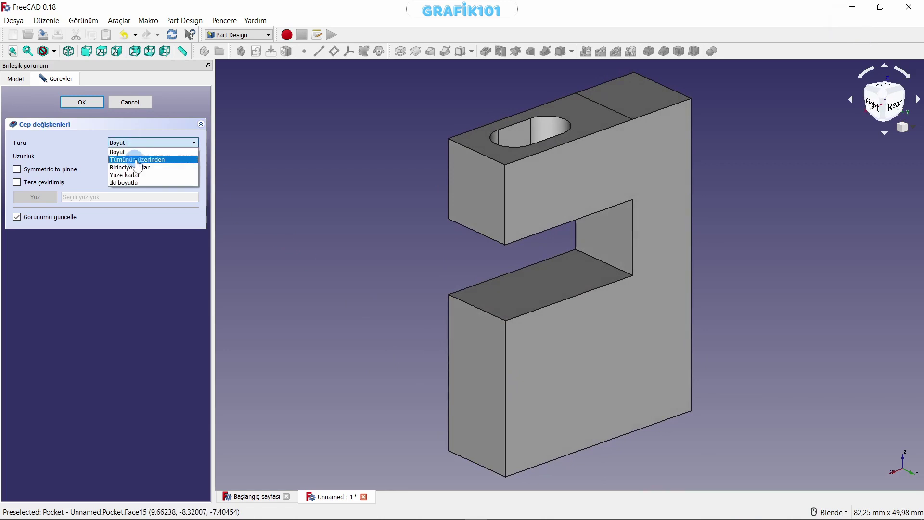
{"action": "left_click", "coordinate": [153, 161]}
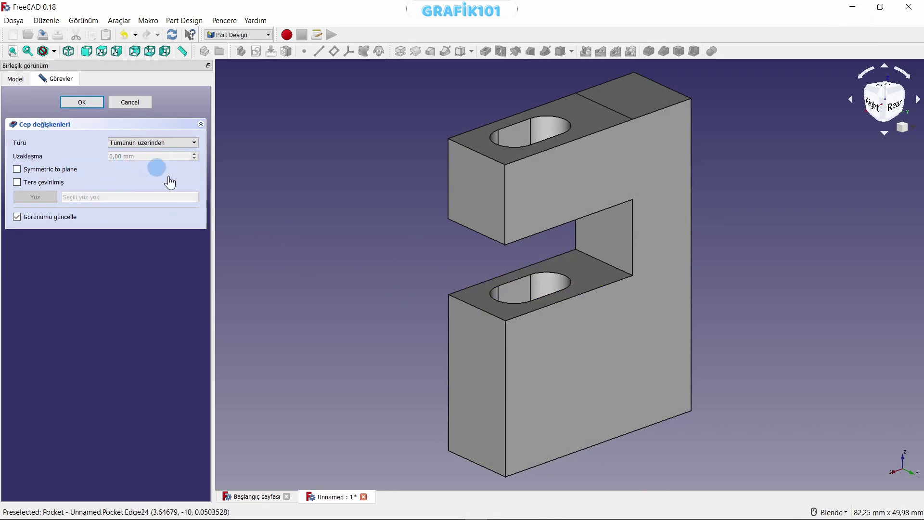
{"action": "mouse_move", "coordinate": [584, 388]}
{"action": "middle_mouse_down"}
{"action": "mouse_move", "coordinate": [515, 323]}
{"action": "mouse_move", "coordinate": [486, 219]}
{"action": "mouse_move", "coordinate": [440, 304]}
{"action": "mouse_move", "coordinate": [519, 270]}
{"action": "mouse_move", "coordinate": [547, 278]}
{"action": "mouse_move", "coordinate": [529, 337]}
{"action": "middle_mouse_up"}
{"action": "scroll", "coordinate": [542, 310], "scroll_direction": "up", "scroll_amount": 3}
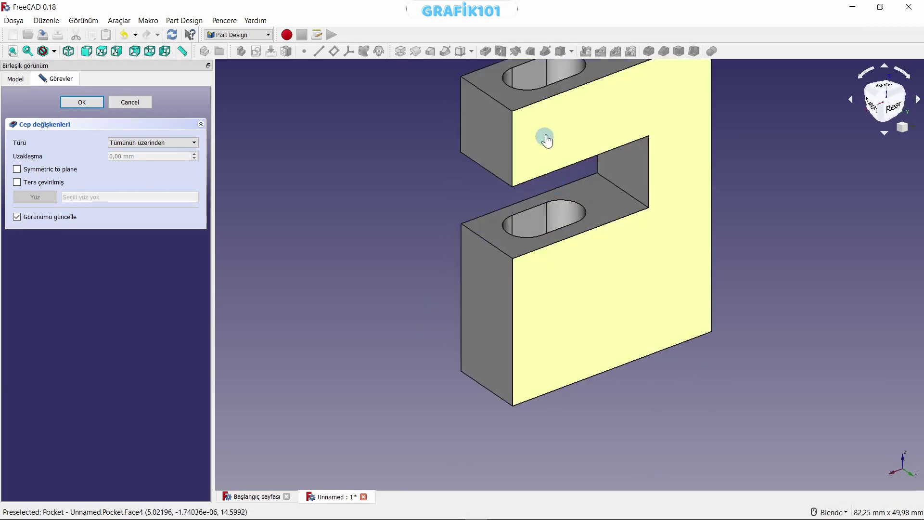
{"action": "scroll", "coordinate": [578, 140], "scroll_direction": "down", "scroll_amount": 2}
{"action": "scroll", "coordinate": [592, 268], "scroll_direction": "up", "scroll_amount": 4}
{"action": "scroll", "coordinate": [566, 270], "scroll_direction": "down", "scroll_amount": 2}
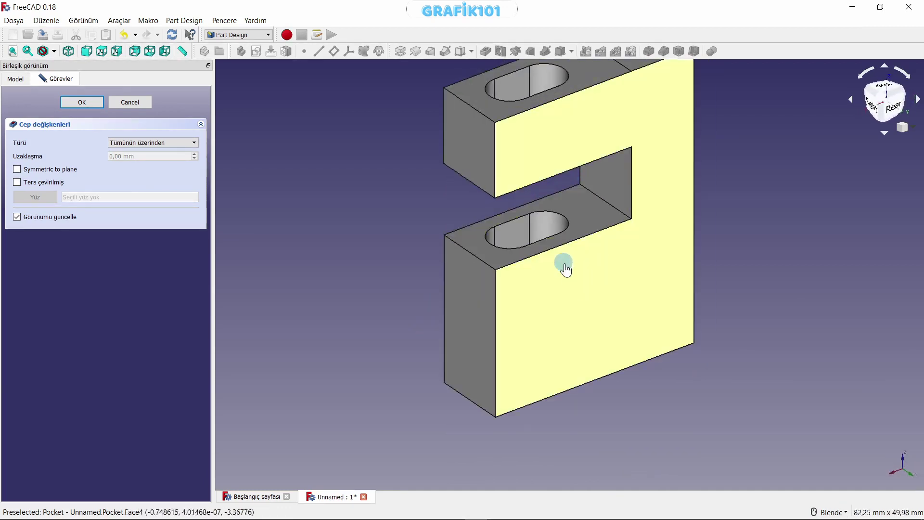
{"action": "mouse_move", "coordinate": [576, 328]}
{"action": "middle_mouse_down"}
{"action": "mouse_move", "coordinate": [540, 291]}
{"action": "mouse_move", "coordinate": [534, 218]}
{"action": "mouse_move", "coordinate": [574, 300]}
{"action": "middle_mouse_up"}
Change the pocket type to Birinciye kadar (To first) and check that only the upper arm is cut
{"action": "left_click", "coordinate": [155, 145]}
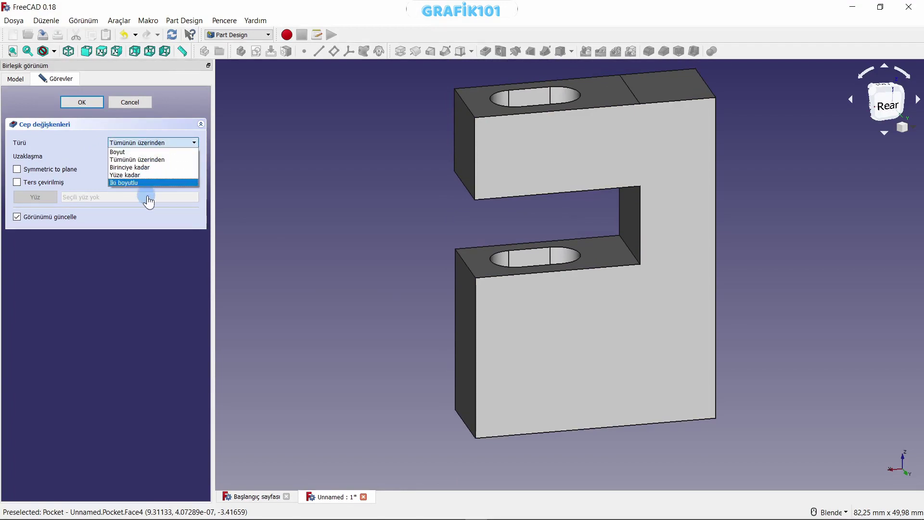
{"action": "left_click", "coordinate": [151, 170]}
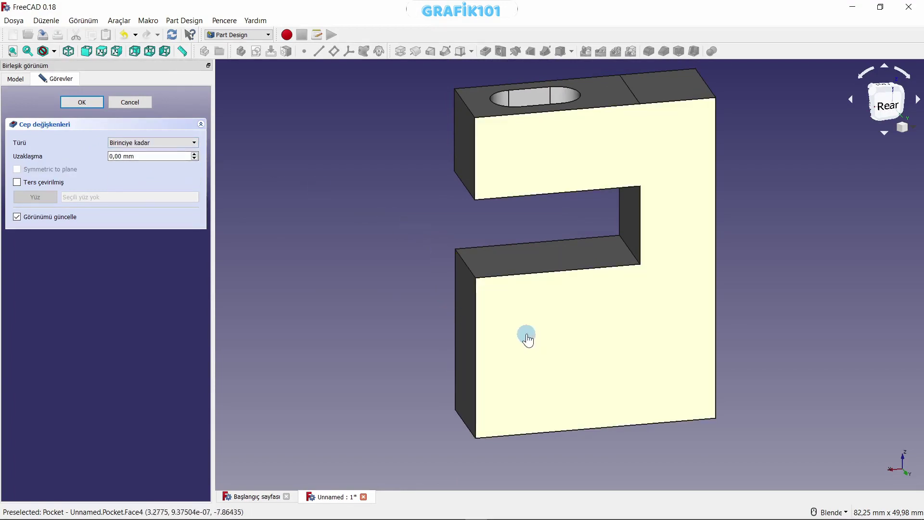
{"action": "mouse_move", "coordinate": [526, 335]}
{"action": "middle_mouse_down"}
{"action": "mouse_move", "coordinate": [464, 275]}
{"action": "mouse_move", "coordinate": [540, 258]}
{"action": "mouse_move", "coordinate": [510, 274]}
{"action": "mouse_move", "coordinate": [563, 285]}
{"action": "mouse_move", "coordinate": [629, 336]}
{"action": "mouse_move", "coordinate": [620, 344]}
{"action": "middle_mouse_up"}
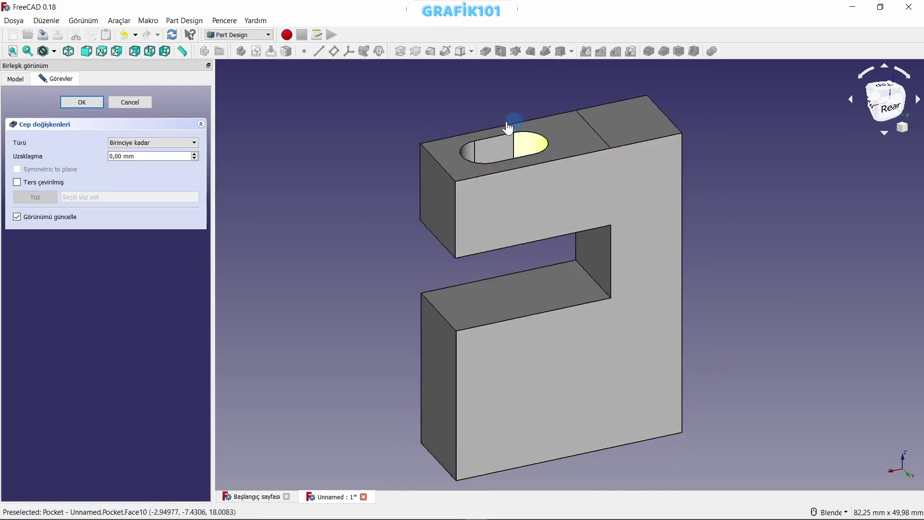
{"action": "mouse_move", "coordinate": [588, 273]}
{"action": "middle_mouse_down"}
{"action": "mouse_move", "coordinate": [545, 206]}
{"action": "mouse_move", "coordinate": [526, 303]}
{"action": "middle_mouse_up"}
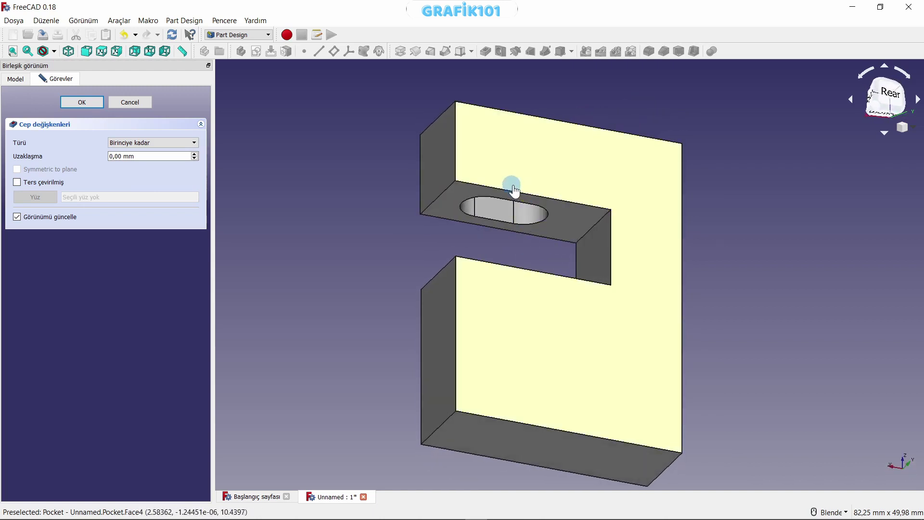
{"action": "middle_click_drag", "start_coordinate": [514, 191], "coordinate": [545, 293]}
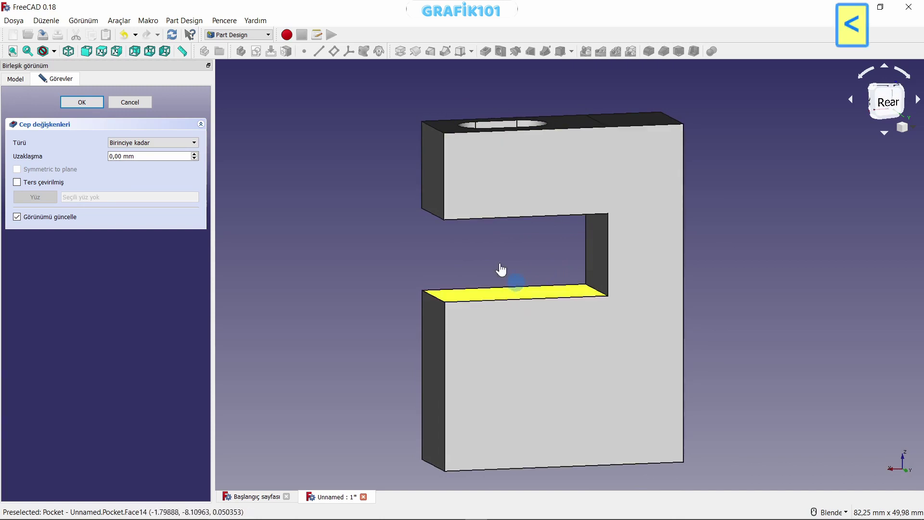
{"action": "left_click_drag", "start_coordinate": [371, 91], "coordinate": [608, 251]}
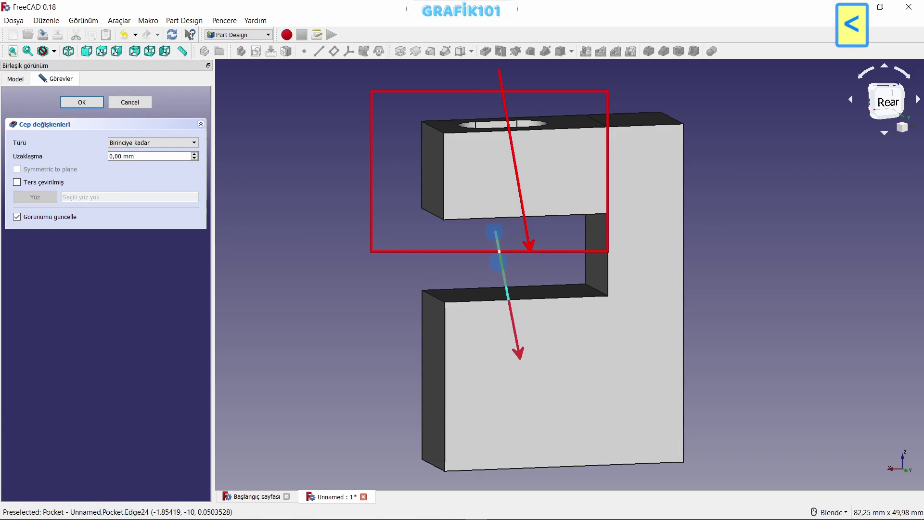
{"action": "mouse_move", "coordinate": [501, 264]}
{"action": "middle_mouse_down"}
{"action": "mouse_move", "coordinate": [462, 288]}
{"action": "mouse_move", "coordinate": [495, 295]}
{"action": "middle_mouse_up"}
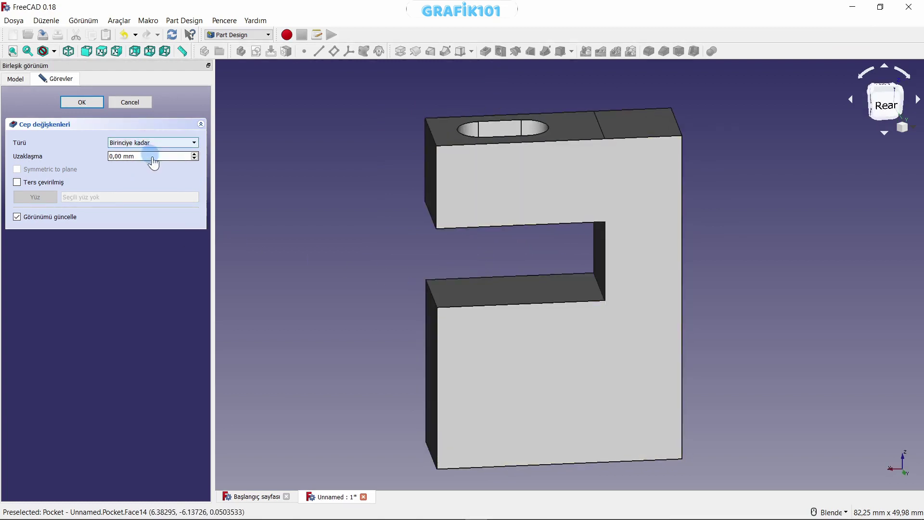
{"action": "left_click", "coordinate": [168, 148]}
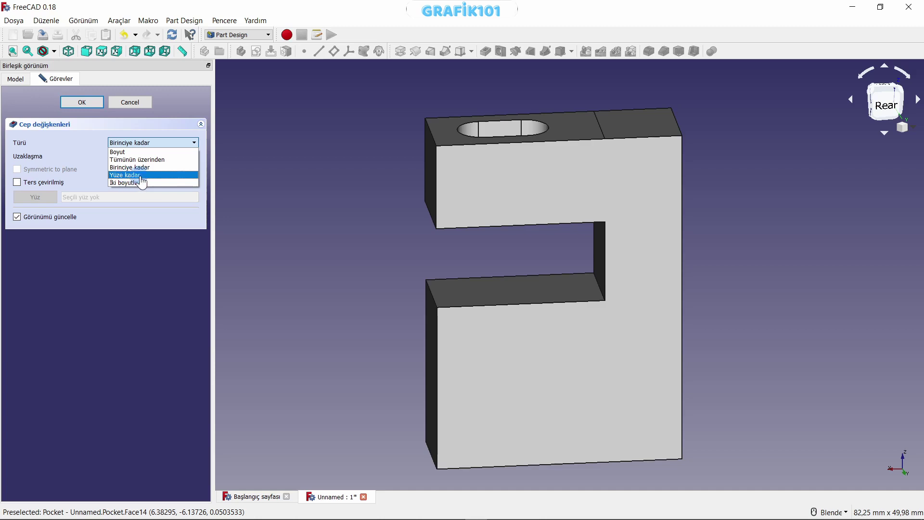
Set the pocket type to Yüze kadar (Up to face), limited by the rear face Pad:Yüz6
{"action": "left_click", "coordinate": [141, 181]}
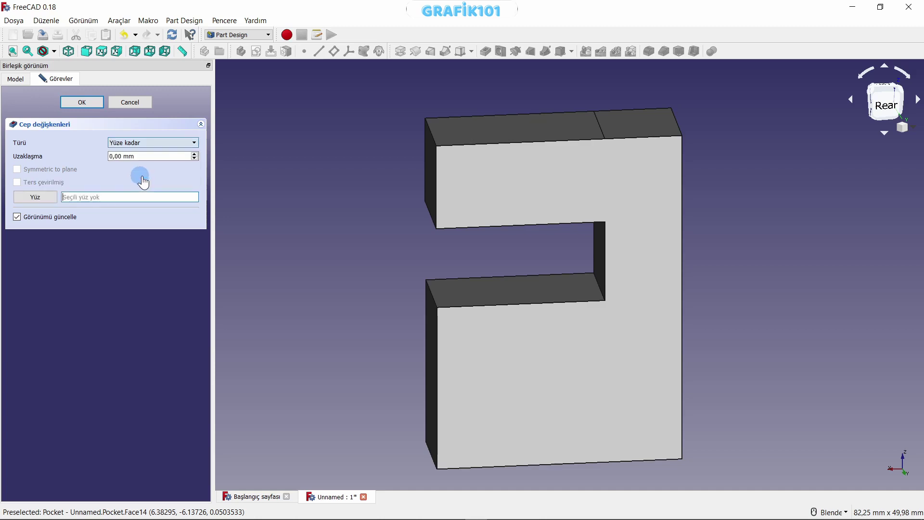
{"action": "middle_click_drag", "start_coordinate": [588, 347], "coordinate": [468, 379]}
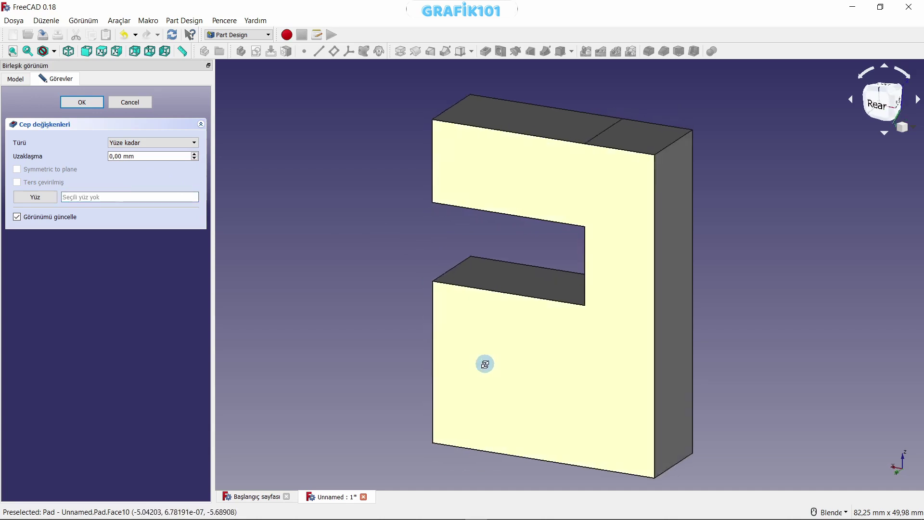
{"action": "mouse_move", "coordinate": [491, 414]}
{"action": "middle_mouse_down"}
{"action": "mouse_move", "coordinate": [549, 392]}
{"action": "mouse_move", "coordinate": [555, 419]}
{"action": "middle_mouse_up"}
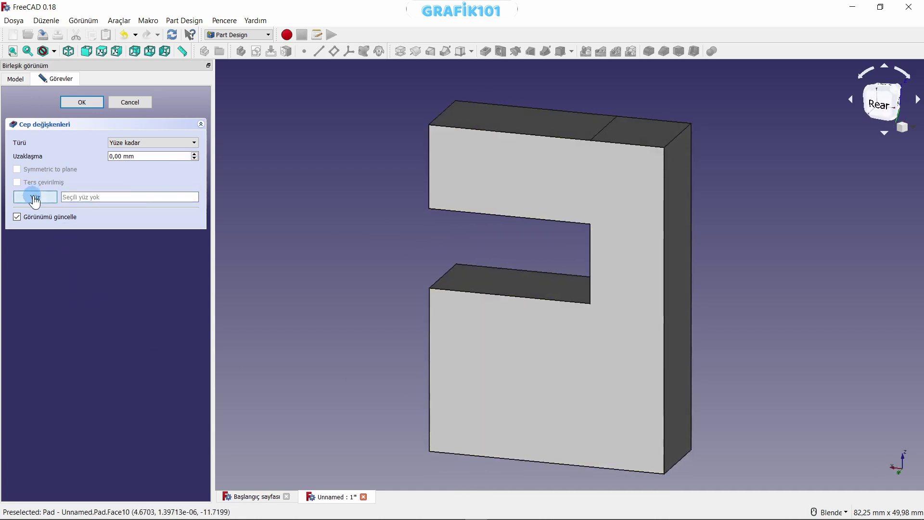
{"action": "mouse_move", "coordinate": [312, 274]}
{"action": "middle_mouse_down"}
{"action": "mouse_move", "coordinate": [384, 297]}
{"action": "mouse_move", "coordinate": [422, 283]}
{"action": "middle_mouse_up"}
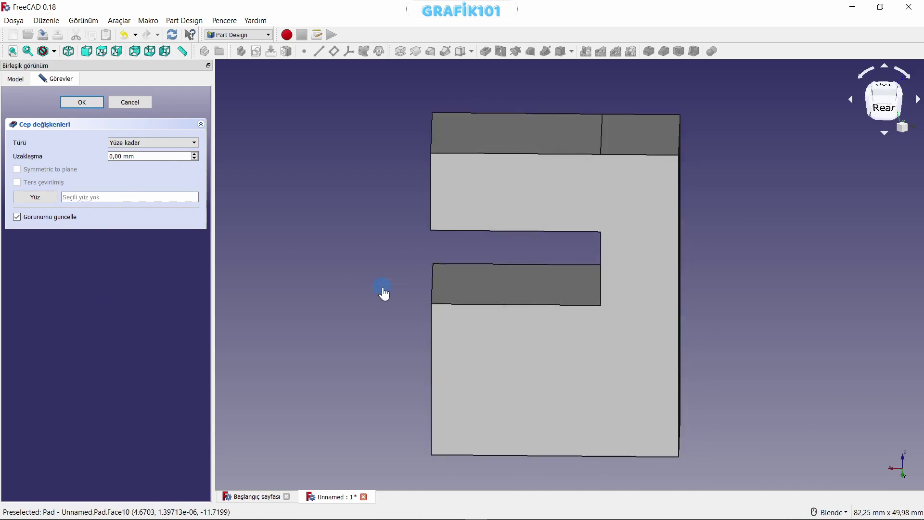
{"action": "left_click", "coordinate": [491, 288]}
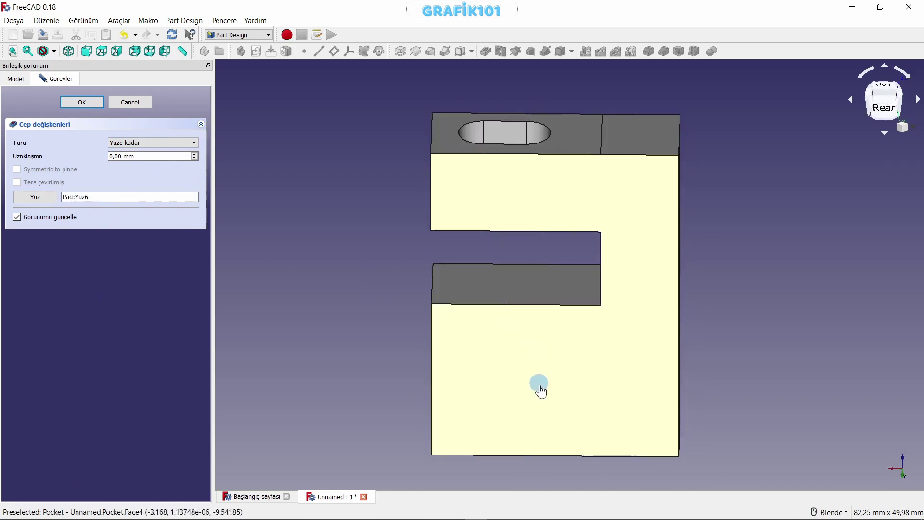
{"action": "mouse_move", "coordinate": [495, 287]}
{"action": "middle_mouse_down"}
{"action": "mouse_move", "coordinate": [549, 268]}
{"action": "mouse_move", "coordinate": [547, 241]}
{"action": "middle_mouse_up"}
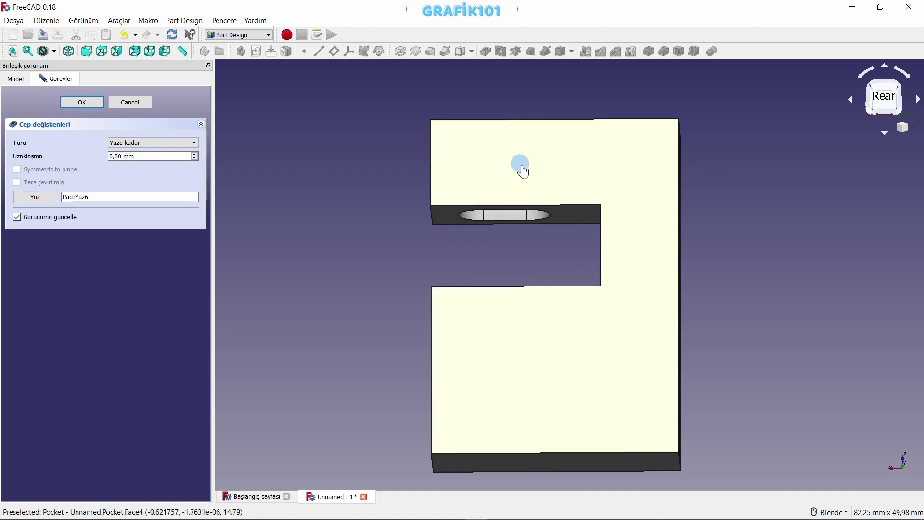
{"action": "mouse_move", "coordinate": [523, 171]}
{"action": "middle_mouse_down"}
{"action": "mouse_move", "coordinate": [520, 308]}
{"action": "mouse_move", "coordinate": [549, 270]}
{"action": "mouse_move", "coordinate": [549, 206]}
{"action": "mouse_move", "coordinate": [532, 137]}
{"action": "middle_mouse_up"}
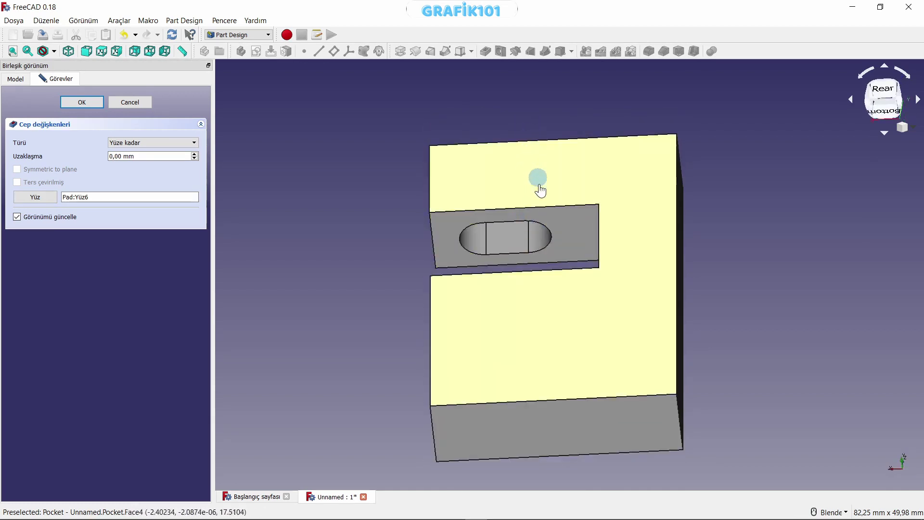
{"action": "mouse_move", "coordinate": [539, 181]}
{"action": "middle_mouse_down"}
{"action": "mouse_move", "coordinate": [524, 303]}
{"action": "mouse_move", "coordinate": [474, 289]}
{"action": "mouse_move", "coordinate": [541, 283]}
{"action": "middle_mouse_up"}
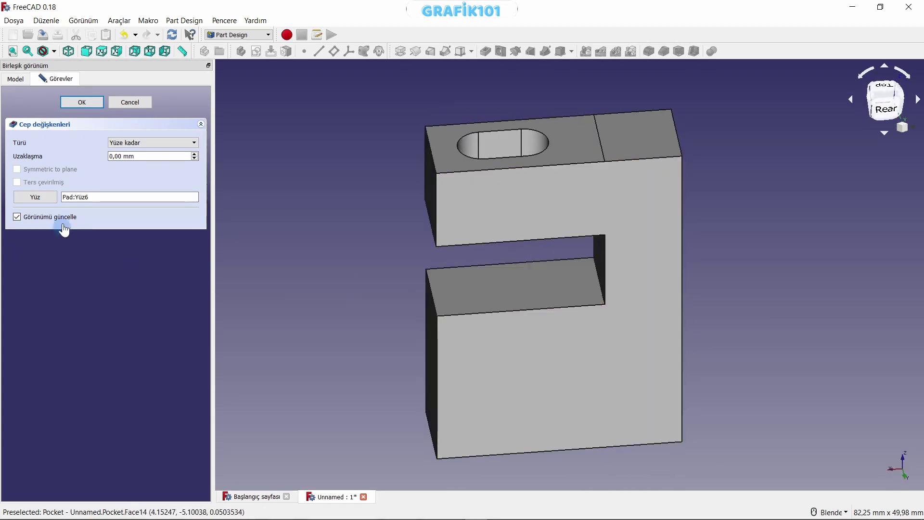
Re-pick the bottom face Pad:Yüz8 as the pocket's limiting face so both arms get slots
{"action": "left_click", "coordinate": [42, 205]}
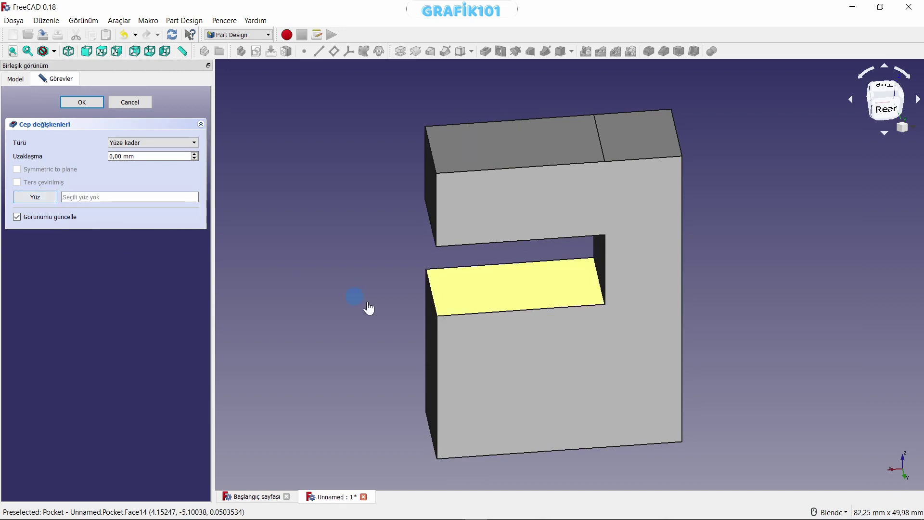
{"action": "mouse_move", "coordinate": [367, 310]}
{"action": "middle_mouse_down"}
{"action": "mouse_move", "coordinate": [444, 368]}
{"action": "mouse_move", "coordinate": [423, 312]}
{"action": "mouse_move", "coordinate": [412, 310]}
{"action": "middle_mouse_up"}
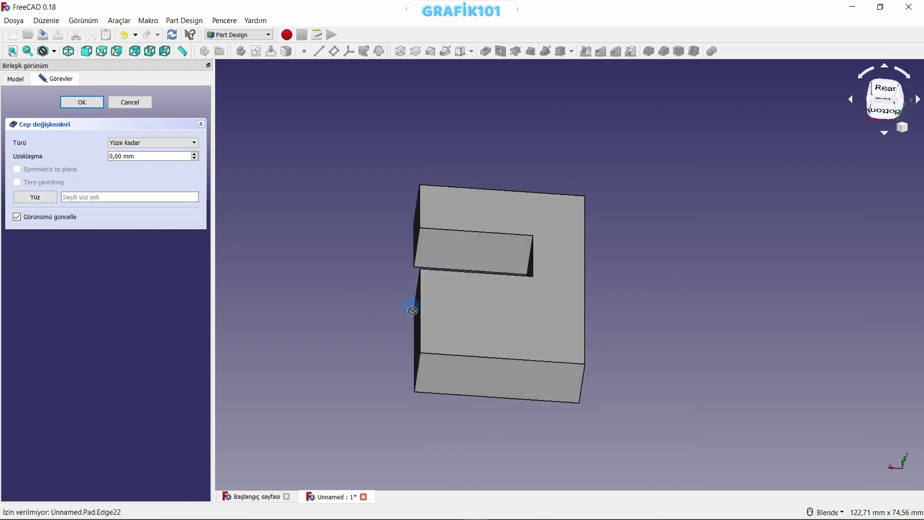
{"action": "left_click", "coordinate": [467, 384]}
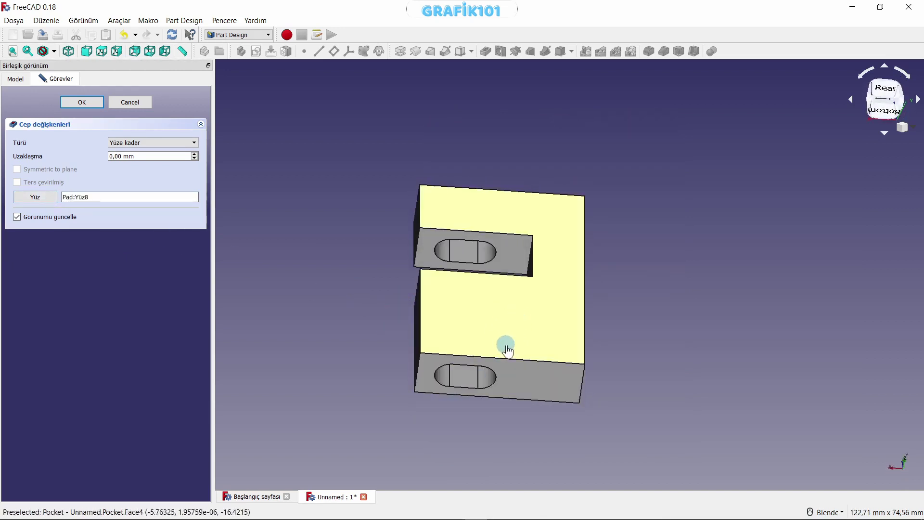
{"action": "mouse_move", "coordinate": [503, 345]}
{"action": "middle_mouse_down"}
{"action": "mouse_move", "coordinate": [475, 293]}
{"action": "mouse_move", "coordinate": [466, 348]}
{"action": "mouse_move", "coordinate": [489, 332]}
{"action": "mouse_move", "coordinate": [491, 304]}
{"action": "mouse_move", "coordinate": [476, 366]}
{"action": "middle_mouse_up"}
{"action": "middle_click_drag", "start_coordinate": [415, 274], "coordinate": [432, 279]}
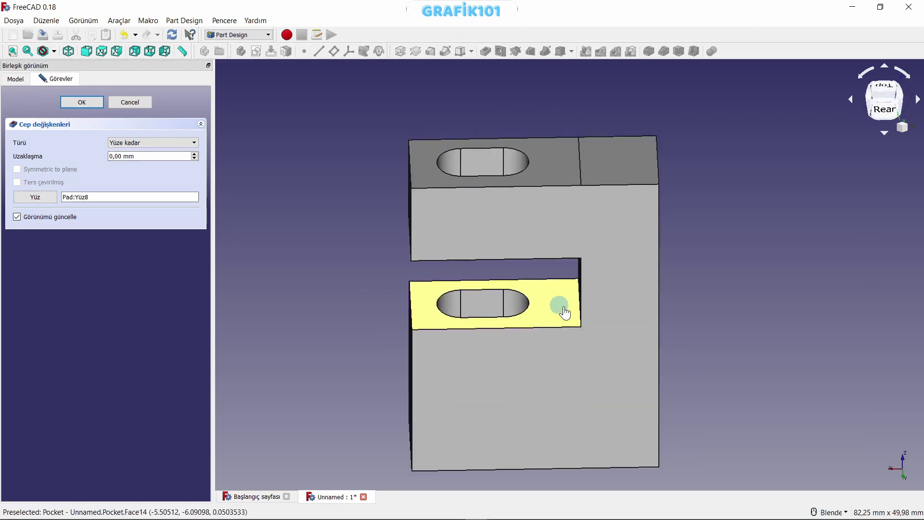
{"action": "mouse_move", "coordinate": [562, 310]}
{"action": "middle_mouse_down"}
{"action": "mouse_move", "coordinate": [736, 314]}
{"action": "mouse_move", "coordinate": [633, 336]}
{"action": "mouse_move", "coordinate": [547, 324]}
{"action": "mouse_move", "coordinate": [439, 287]}
{"action": "middle_mouse_up"}
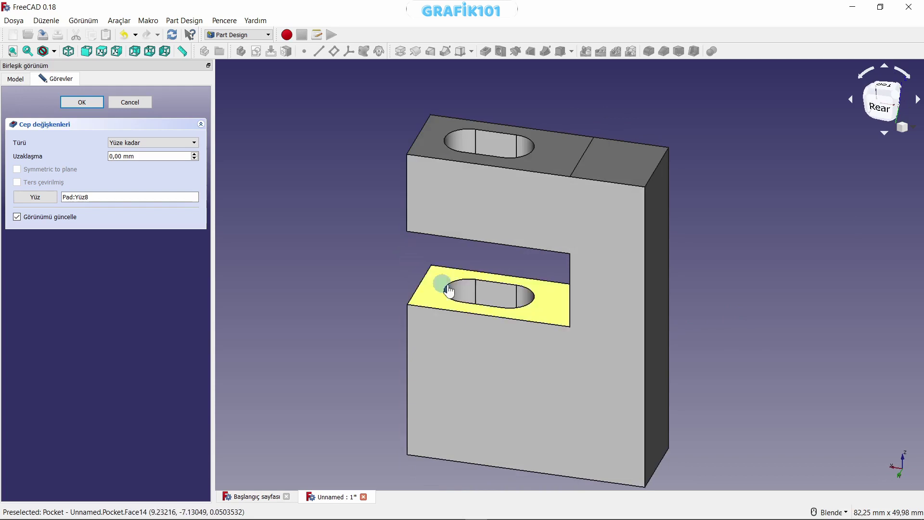
Review the pocket type list, keeping Up to face selected
{"action": "left_click", "coordinate": [145, 143]}
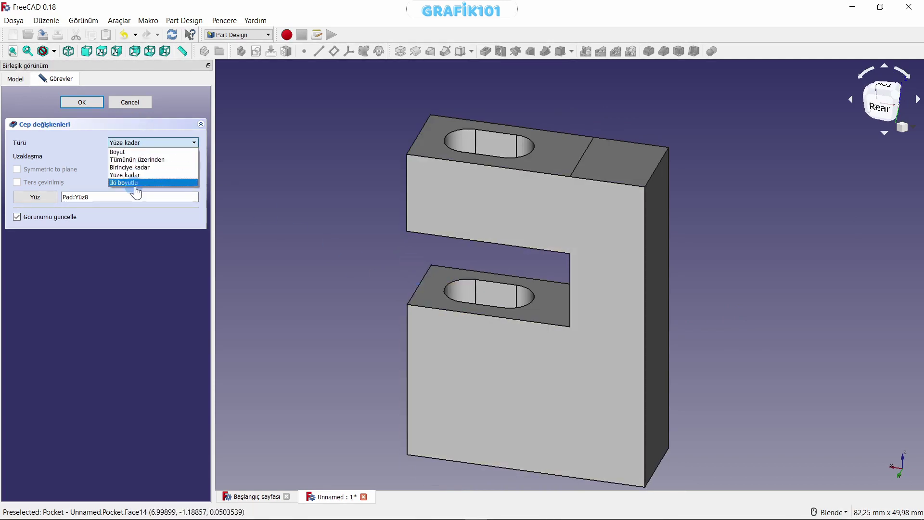
{"action": "left_click", "coordinate": [91, 172]}
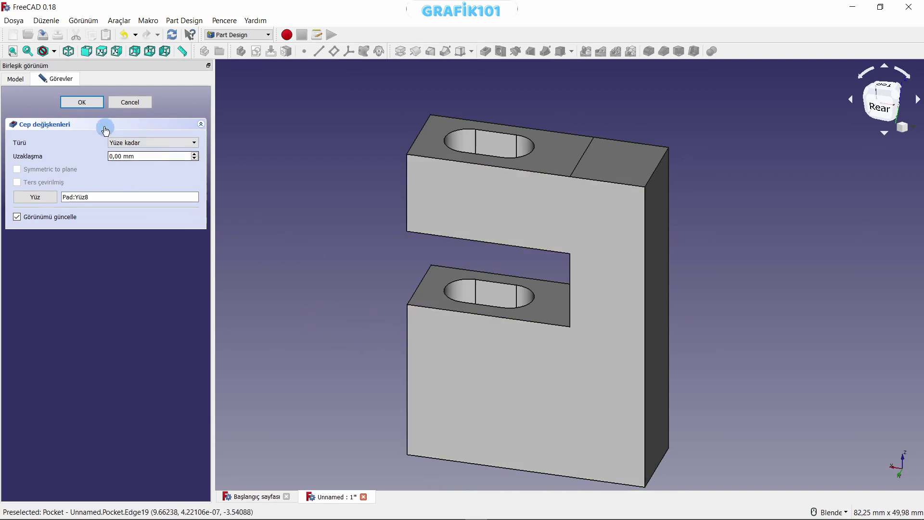
{"action": "left_click", "coordinate": [139, 142]}
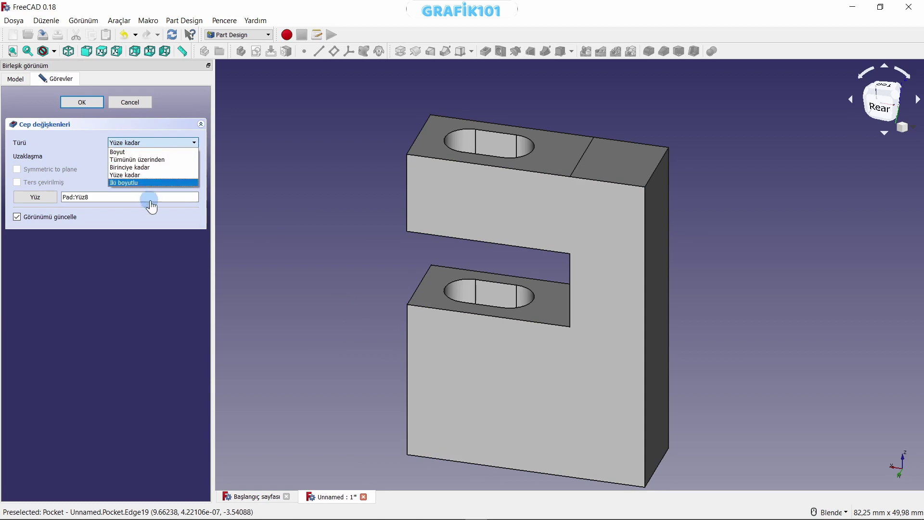
Give the slot pocket a 5 mm Dimension depth, symmetric to its plane
{"action": "left_click", "coordinate": [133, 153]}
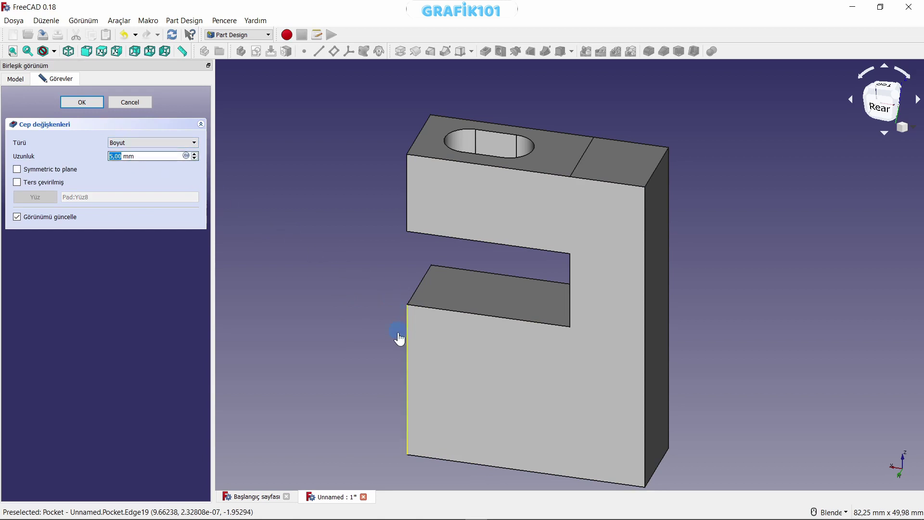
{"action": "mouse_move", "coordinate": [399, 339]}
{"action": "middle_mouse_down"}
{"action": "mouse_move", "coordinate": [547, 344]}
{"action": "mouse_move", "coordinate": [526, 287]}
{"action": "mouse_move", "coordinate": [505, 308]}
{"action": "middle_mouse_up"}
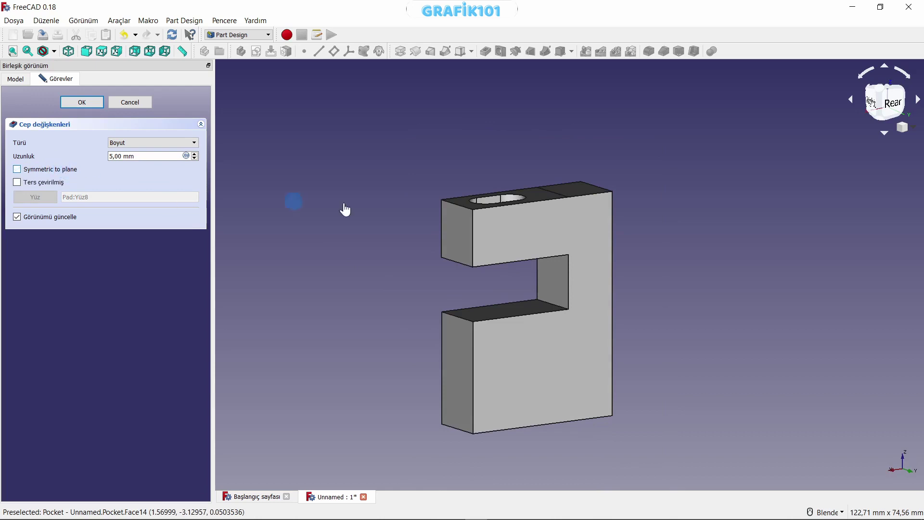
{"action": "middle_click_drag", "start_coordinate": [346, 209], "coordinate": [598, 282]}
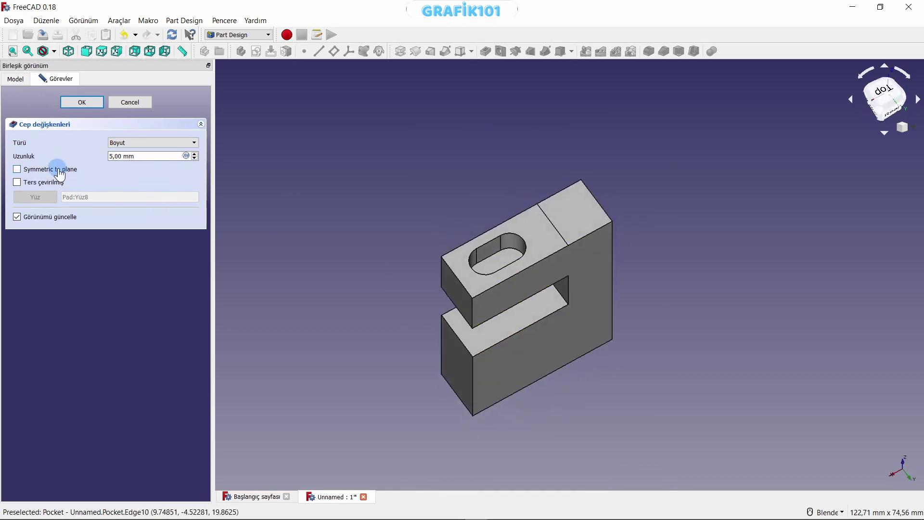
{"action": "middle_click_drag", "start_coordinate": [427, 296], "coordinate": [416, 243]}
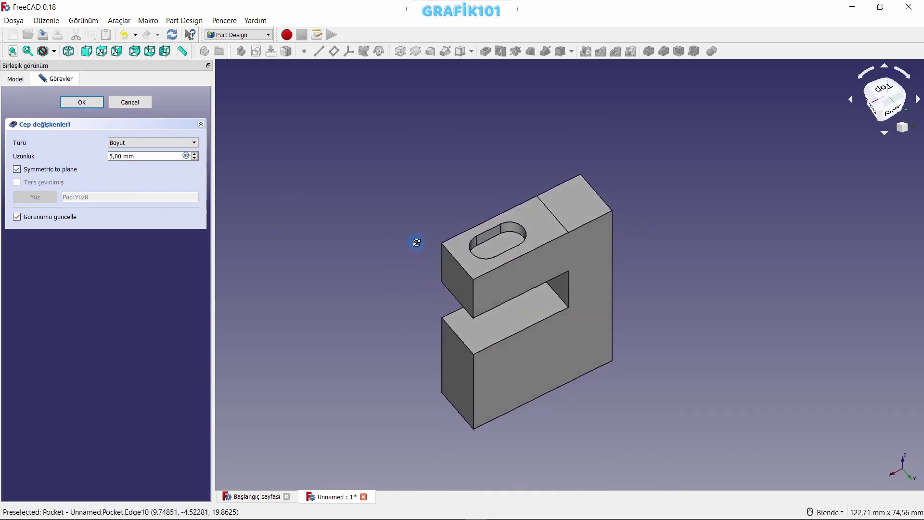
{"action": "left_click", "coordinate": [15, 79]}
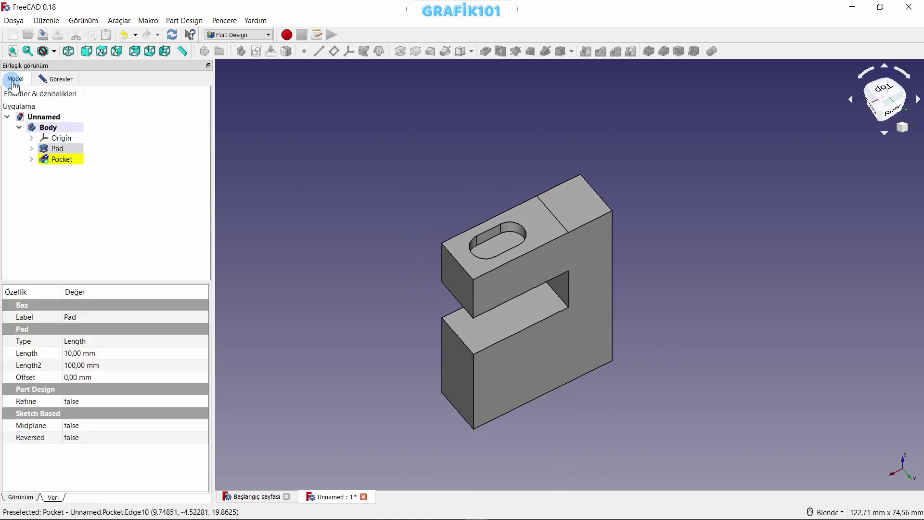
Show the body's origin planes and axes in the 3D view
{"action": "left_click", "coordinate": [60, 139]}
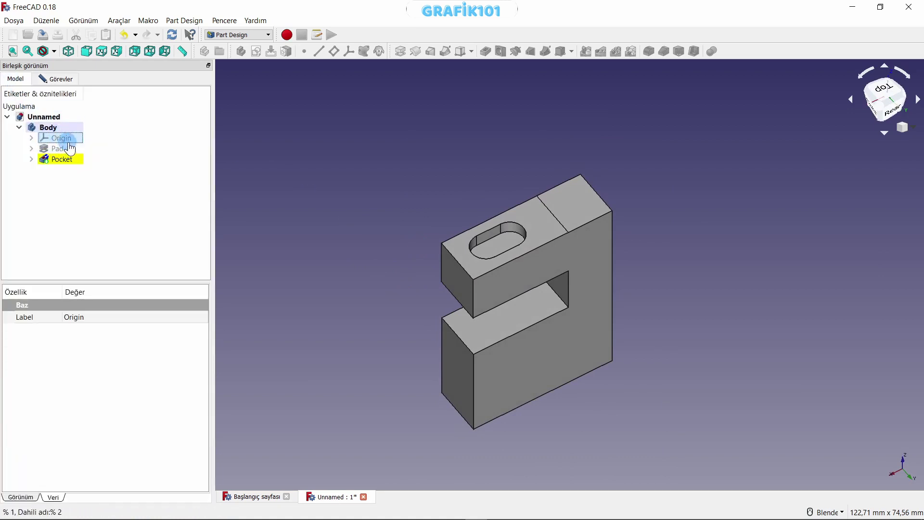
{"action": "key", "text": "space"}
{"action": "mouse_move", "coordinate": [534, 356]}
{"action": "middle_mouse_down"}
{"action": "mouse_move", "coordinate": [595, 245]}
{"action": "mouse_move", "coordinate": [514, 296]}
{"action": "mouse_move", "coordinate": [462, 287]}
{"action": "middle_mouse_up"}
{"action": "scroll", "coordinate": [582, 259], "scroll_direction": "up", "scroll_amount": 2}
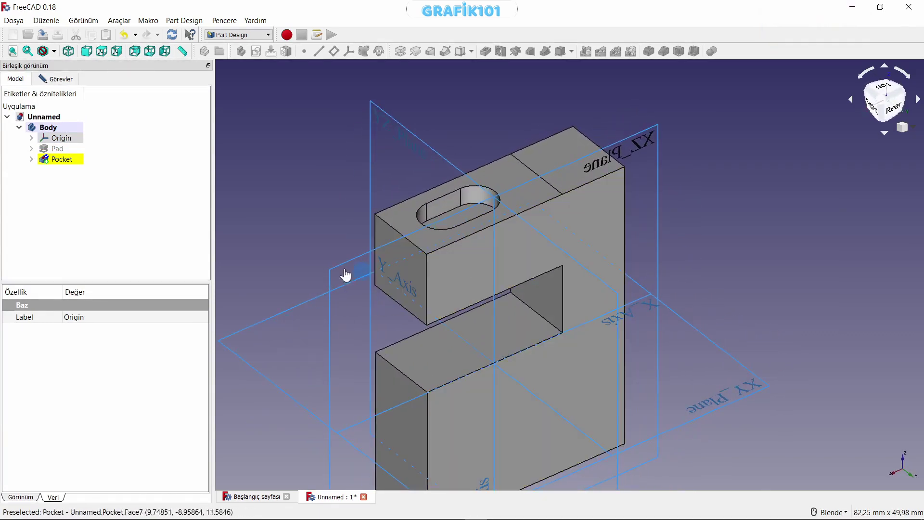
{"action": "left_click", "coordinate": [58, 79]}
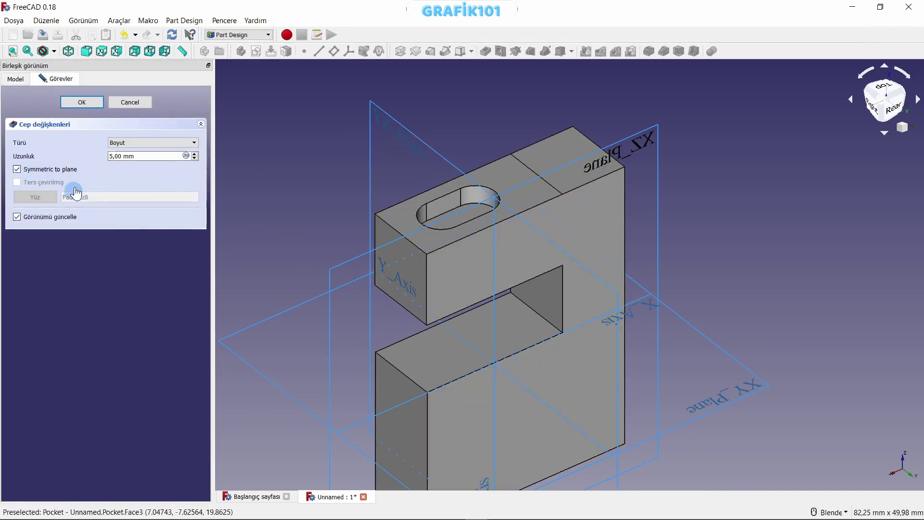
Test the 5 mm pocket's Symmetric to plane and Reversed options, ending with both cleared
{"action": "left_click", "coordinate": [57, 169]}
{"action": "mouse_move", "coordinate": [512, 334]}
{"action": "middle_mouse_down"}
{"action": "mouse_move", "coordinate": [501, 341]}
{"action": "mouse_move", "coordinate": [558, 329]}
{"action": "mouse_move", "coordinate": [536, 324]}
{"action": "mouse_move", "coordinate": [481, 273]}
{"action": "middle_mouse_up"}
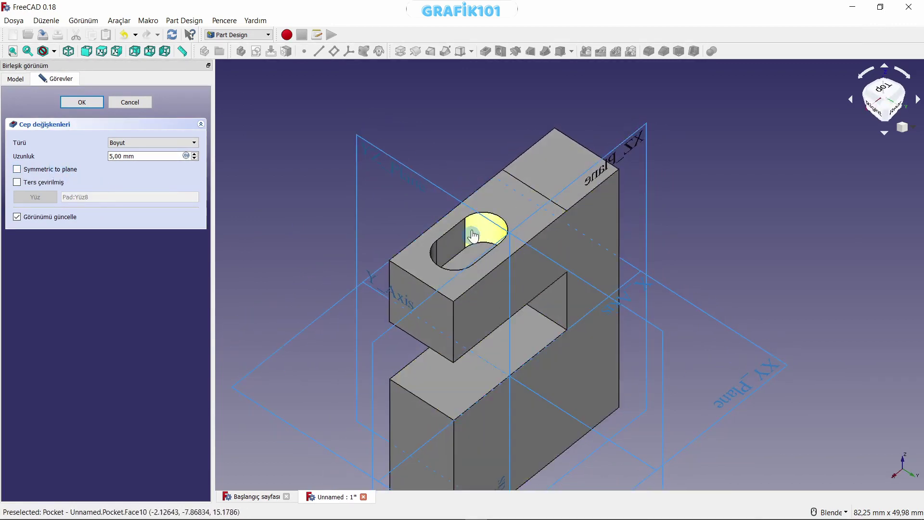
{"action": "left_click", "coordinate": [50, 172]}
{"action": "mouse_move", "coordinate": [441, 297]}
{"action": "middle_mouse_down"}
{"action": "mouse_move", "coordinate": [412, 298]}
{"action": "mouse_move", "coordinate": [284, 367]}
{"action": "middle_mouse_up"}
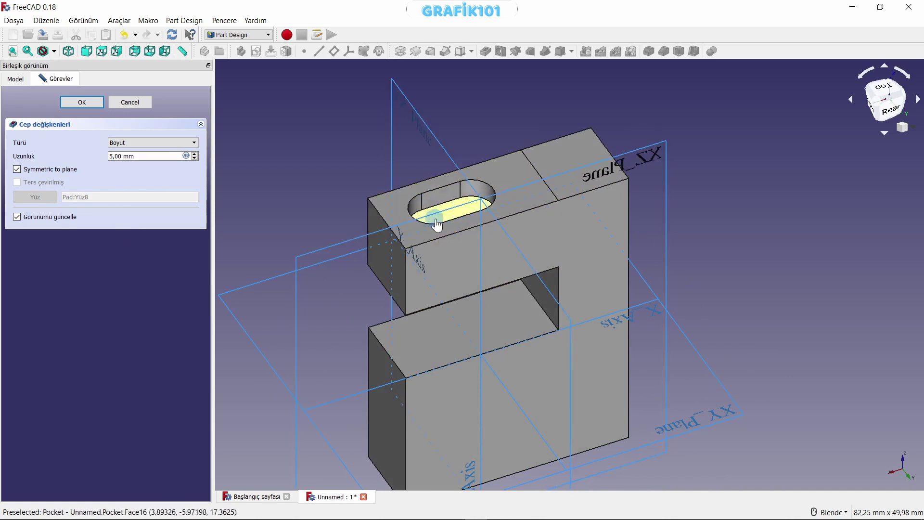
{"action": "left_click", "coordinate": [50, 170]}
{"action": "left_click", "coordinate": [46, 184]}
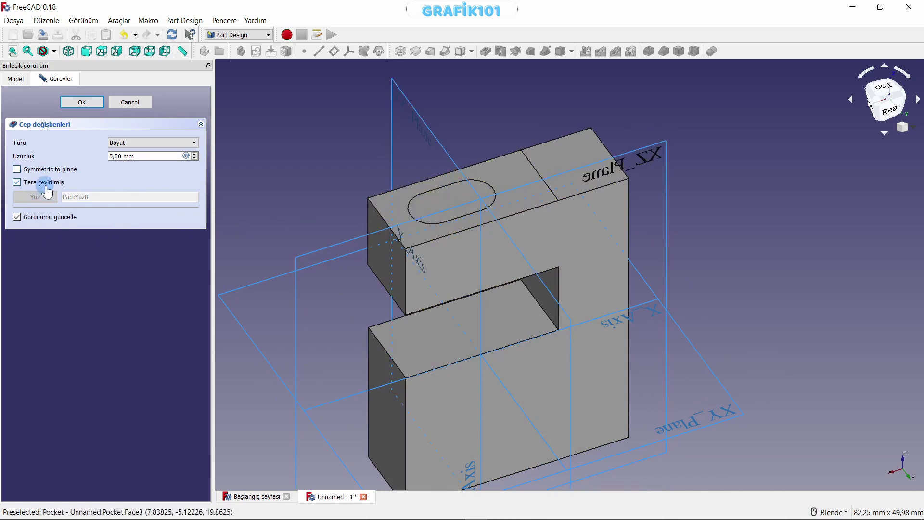
{"action": "mouse_move", "coordinate": [503, 305]}
{"action": "middle_mouse_down"}
{"action": "mouse_move", "coordinate": [478, 240]}
{"action": "mouse_move", "coordinate": [553, 184]}
{"action": "mouse_move", "coordinate": [498, 241]}
{"action": "mouse_move", "coordinate": [452, 253]}
{"action": "middle_mouse_up"}
{"action": "scroll", "coordinate": [452, 254], "scroll_direction": "down", "scroll_amount": 2}
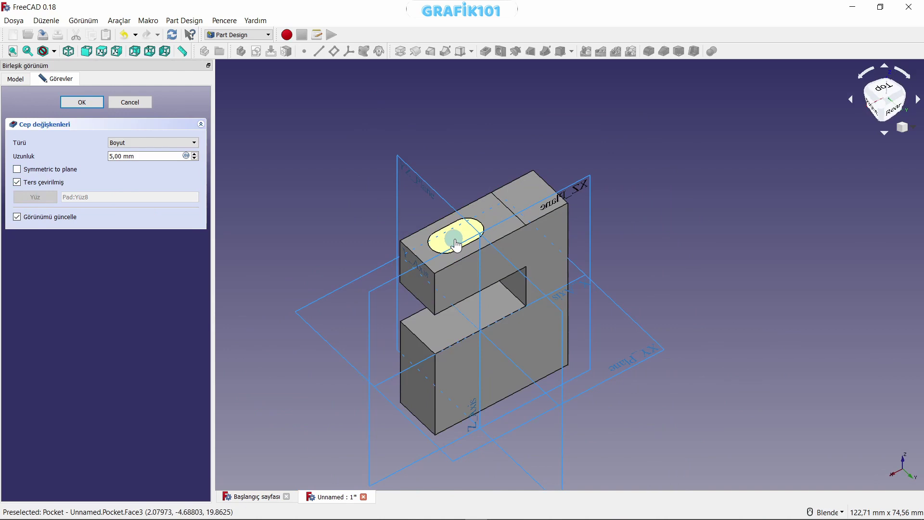
{"action": "left_click", "coordinate": [43, 186]}
Switch the pocket type to Through all and accept it, slotting both arms
{"action": "left_click", "coordinate": [180, 143]}
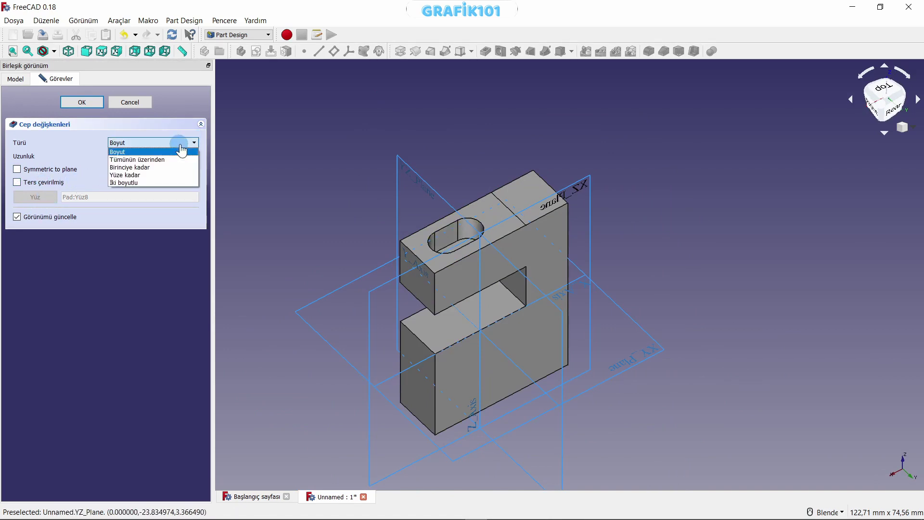
{"action": "left_click", "coordinate": [137, 159]}
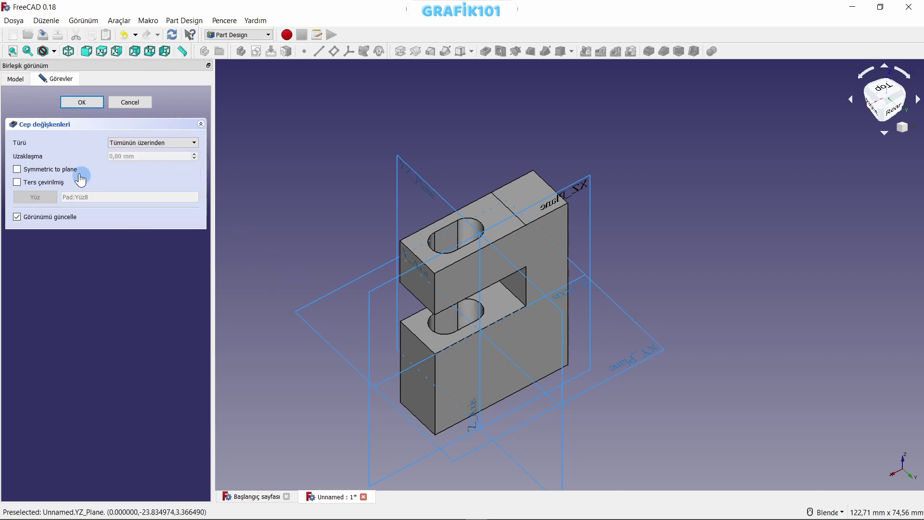
{"action": "left_click", "coordinate": [80, 103]}
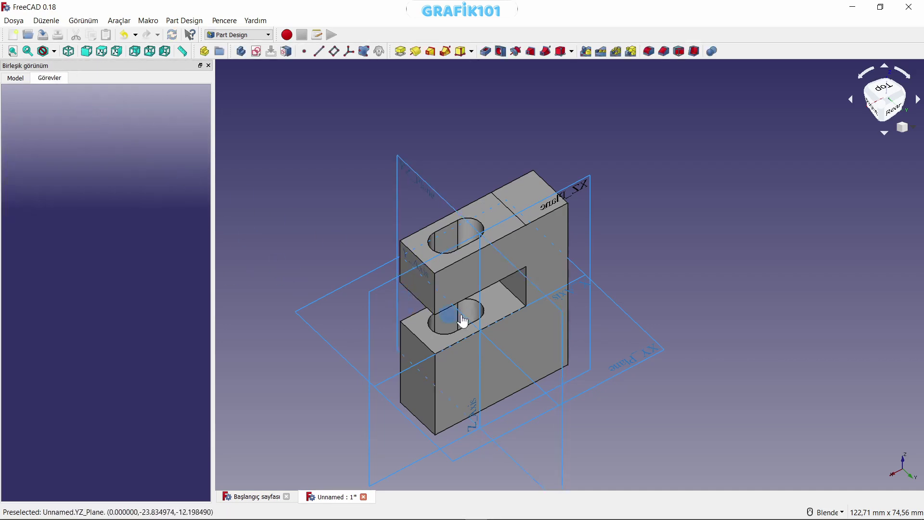
{"action": "middle_click_drag", "start_coordinate": [460, 399], "coordinate": [431, 367]}
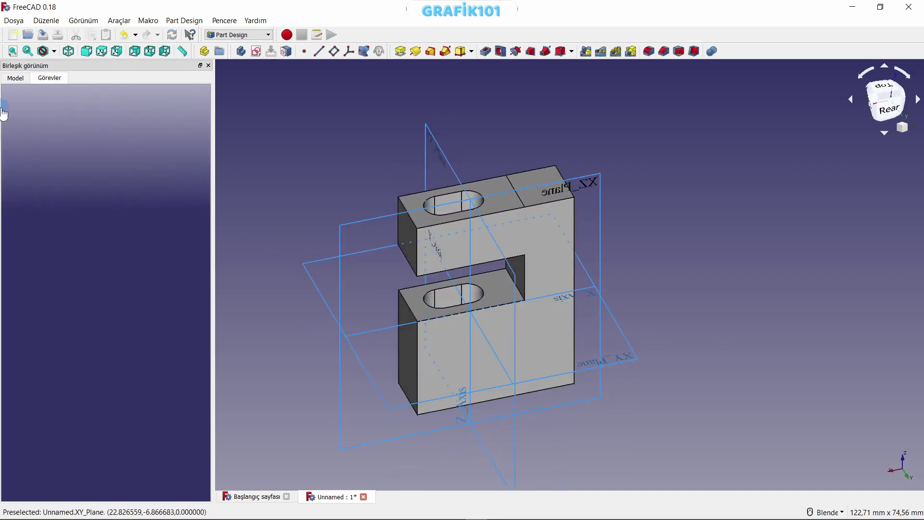
{"action": "left_click", "coordinate": [12, 86]}
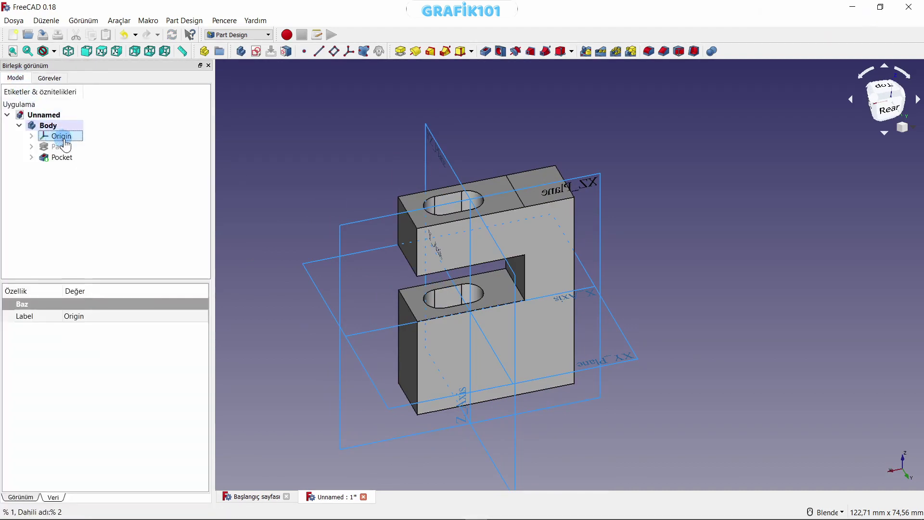
Hide the origin planes and axes, then orbit to inspect the finished bracket
{"action": "key", "text": "space"}
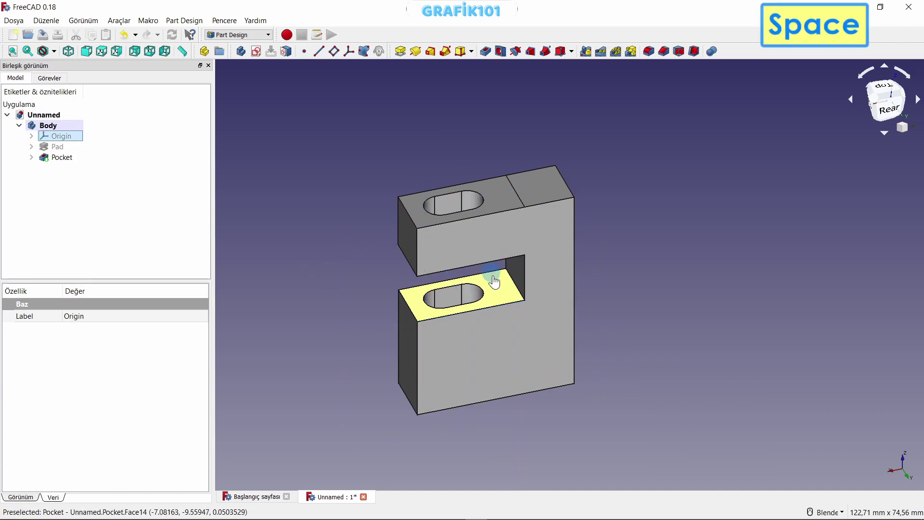
{"action": "middle_click_drag", "start_coordinate": [533, 346], "coordinate": [621, 326], "text": "shift"}
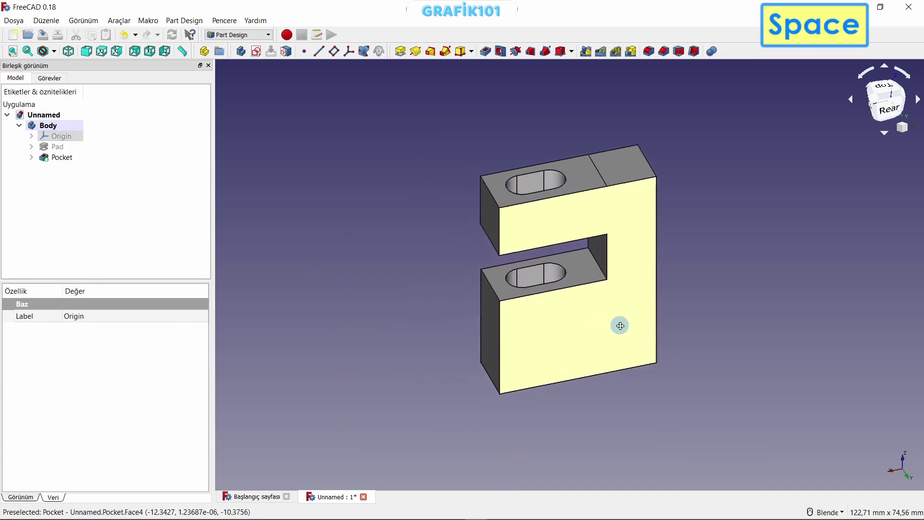
{"action": "mouse_move", "coordinate": [556, 365]}
{"action": "middle_mouse_down"}
{"action": "mouse_move", "coordinate": [727, 316]}
{"action": "mouse_move", "coordinate": [726, 276]}
{"action": "mouse_move", "coordinate": [625, 386]}
{"action": "mouse_move", "coordinate": [600, 387]}
{"action": "mouse_move", "coordinate": [600, 396]}
{"action": "mouse_move", "coordinate": [611, 386]}
{"action": "mouse_move", "coordinate": [628, 393]}
{"action": "middle_mouse_up"}
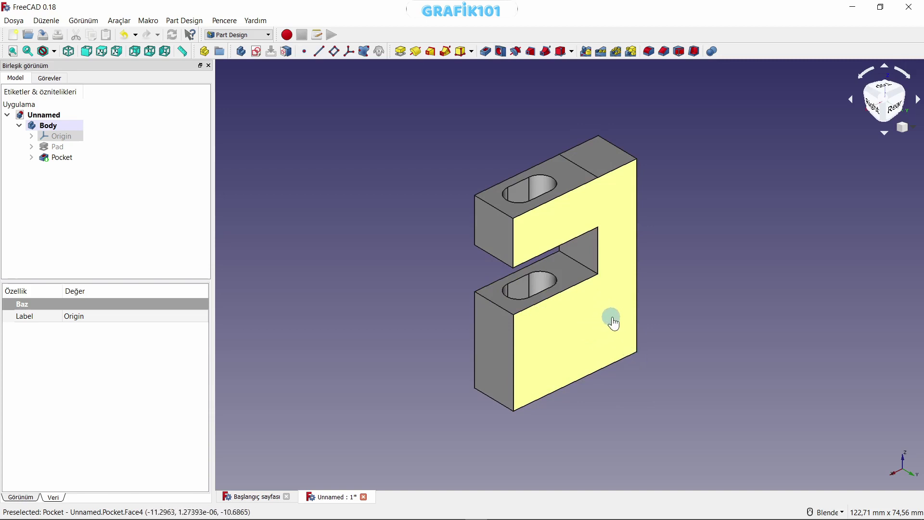
{"action": "mouse_move", "coordinate": [601, 330]}
{"action": "middle_mouse_down"}
{"action": "mouse_move", "coordinate": [541, 320]}
{"action": "mouse_move", "coordinate": [592, 321]}
{"action": "middle_mouse_up"}
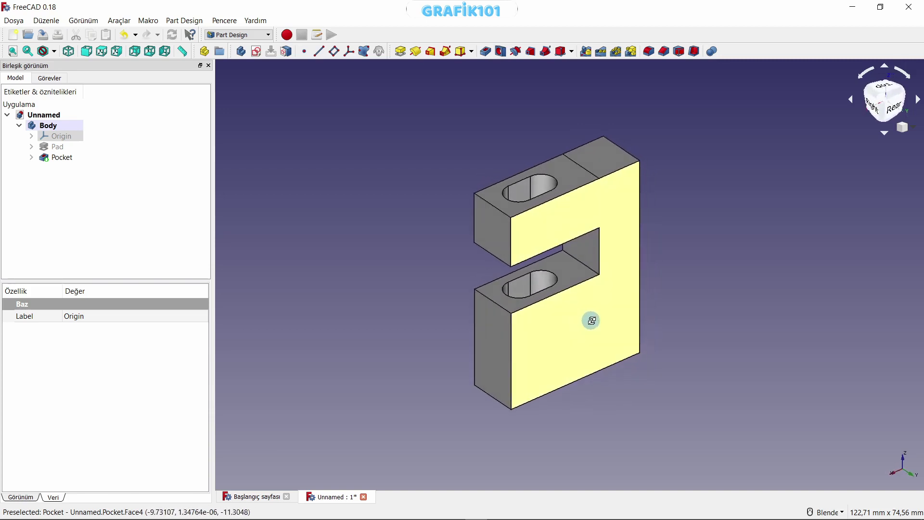